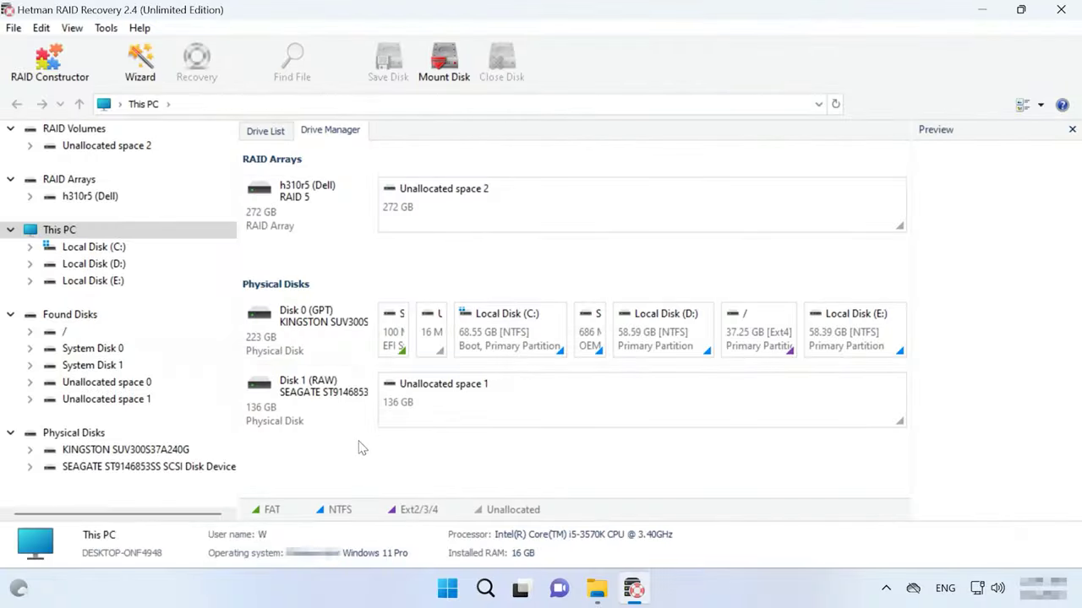
Review disks in Disk Management, leave Disk 1 uninitialized, and return to Hetman RAID Recovery
right_click(452, 596)
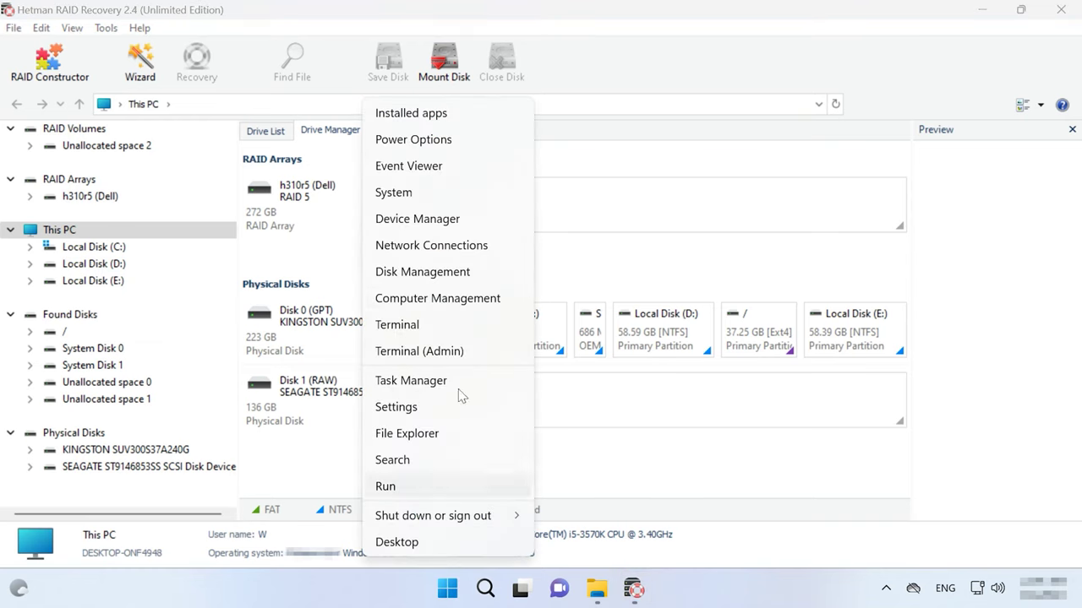
left_click(447, 280)
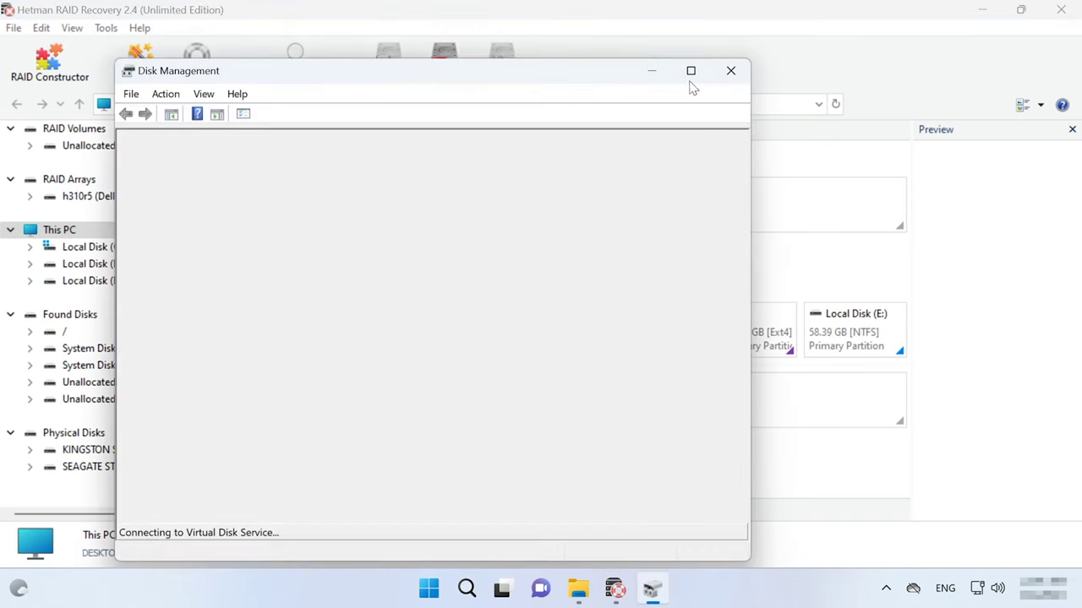
left_click(691, 73)
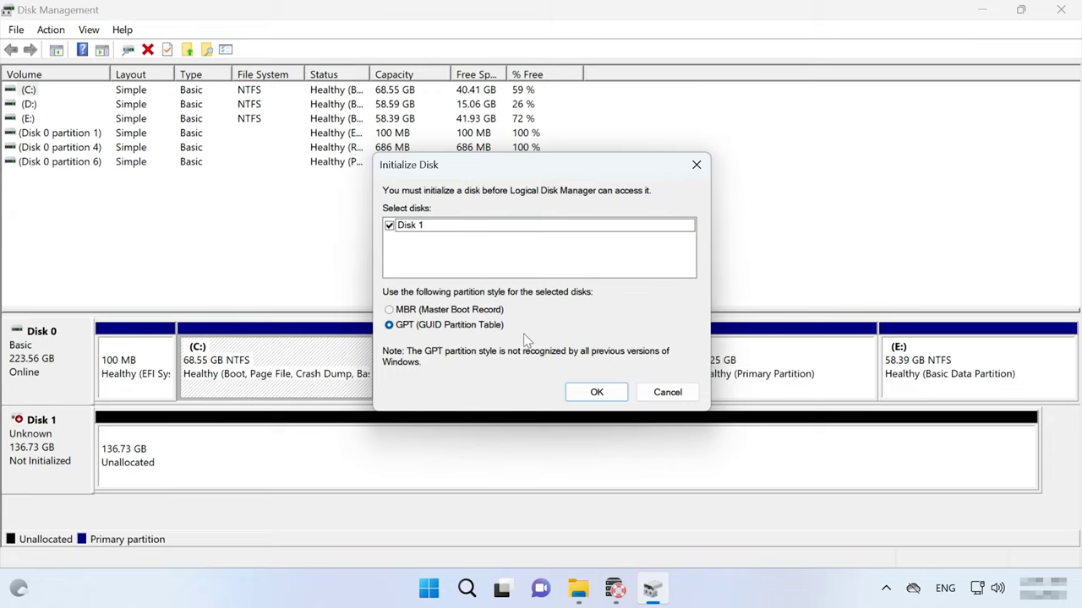
left_click(679, 392)
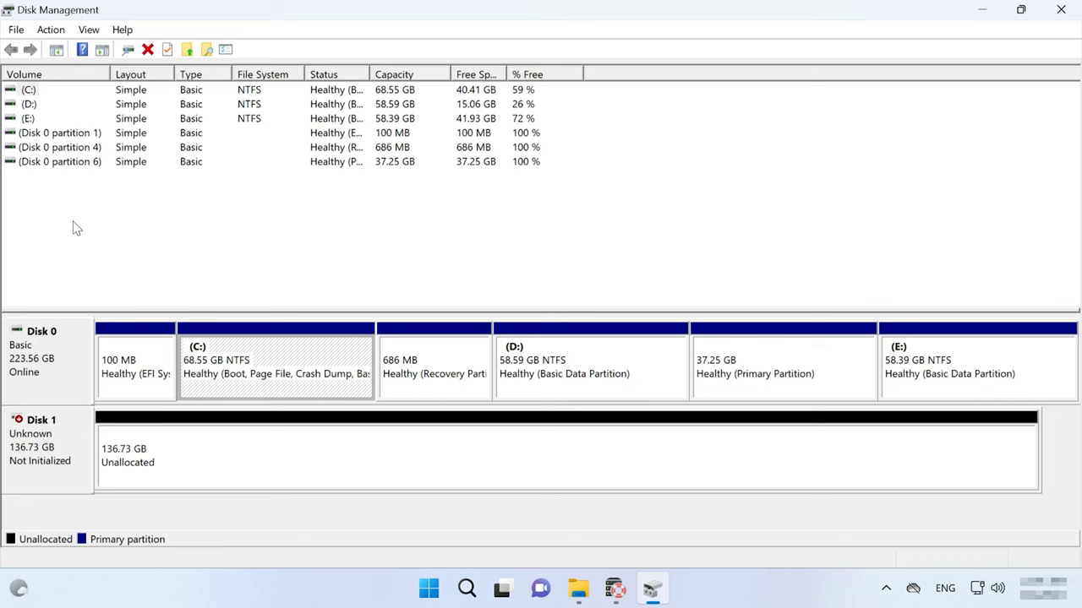
left_click(615, 588)
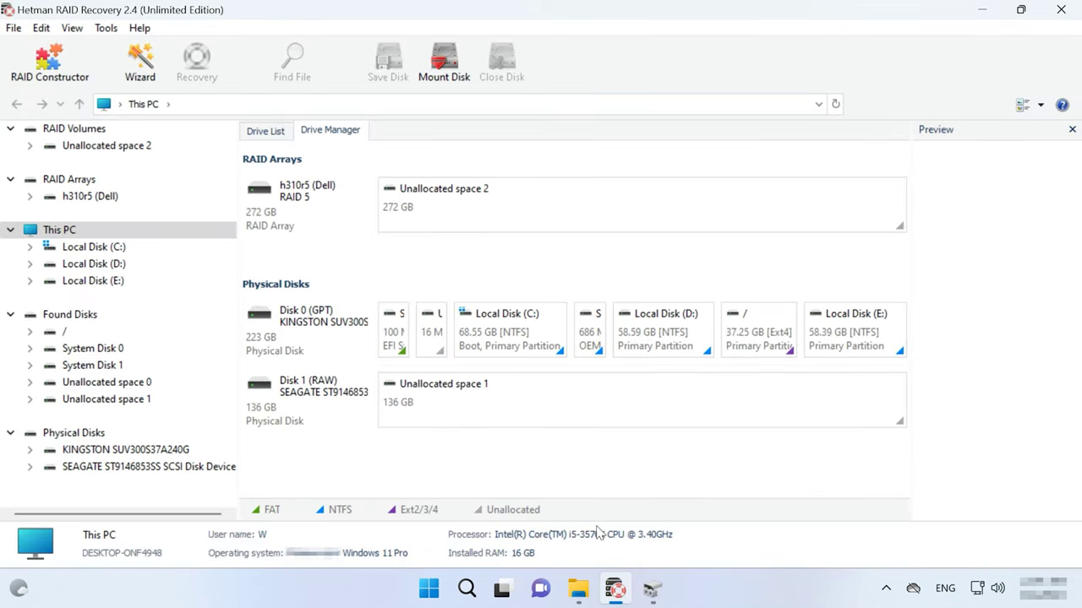
Select the 136 GB SEAGATE Disk 1 and open its Save Disk image wizard
left_click(336, 417)
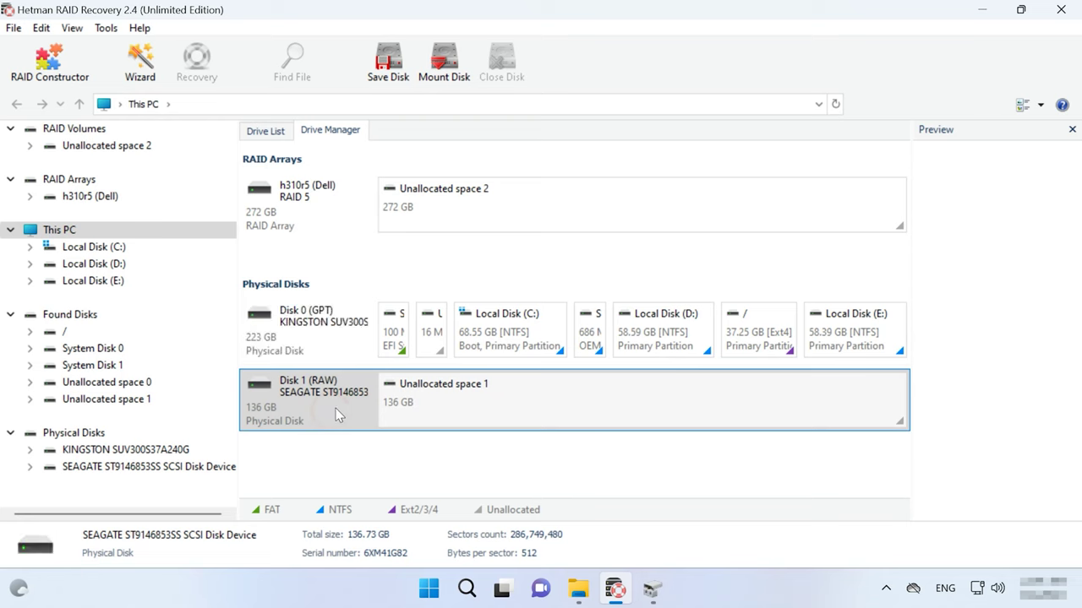
left_click(106, 28)
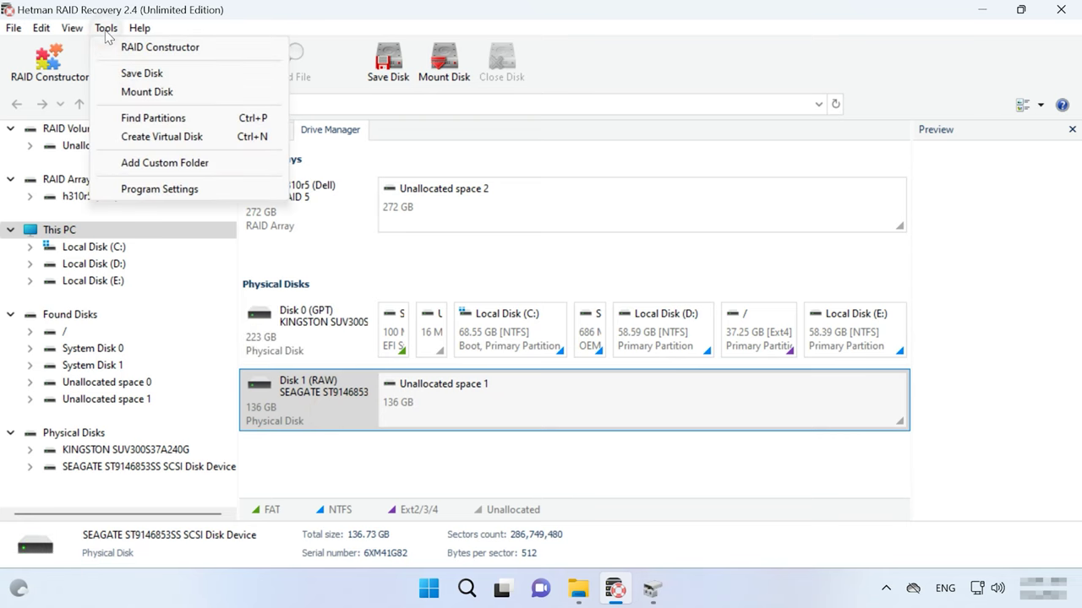
left_click(150, 73)
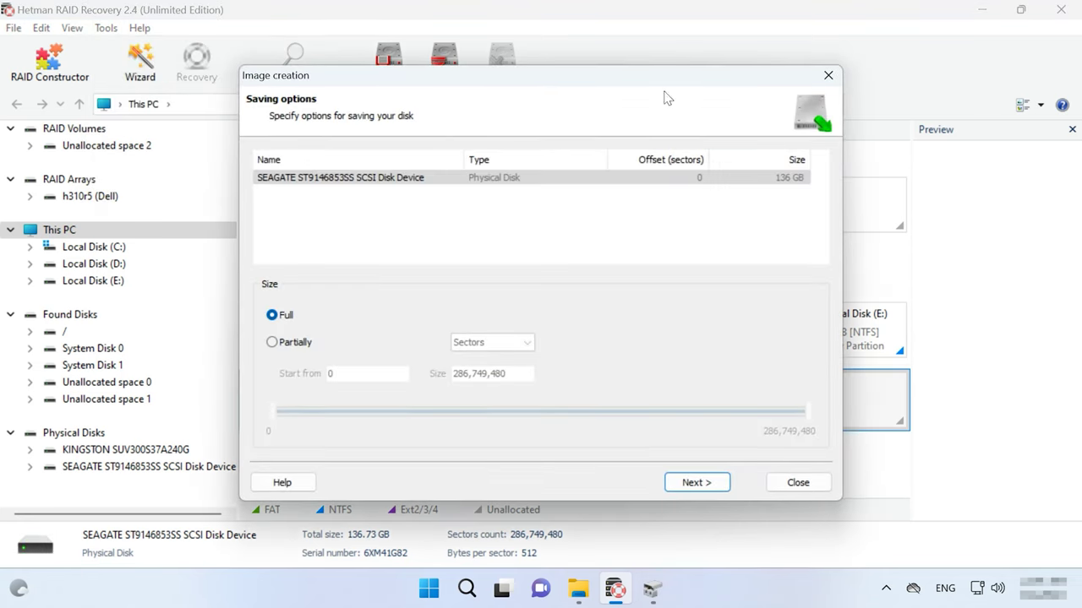
left_click(829, 75)
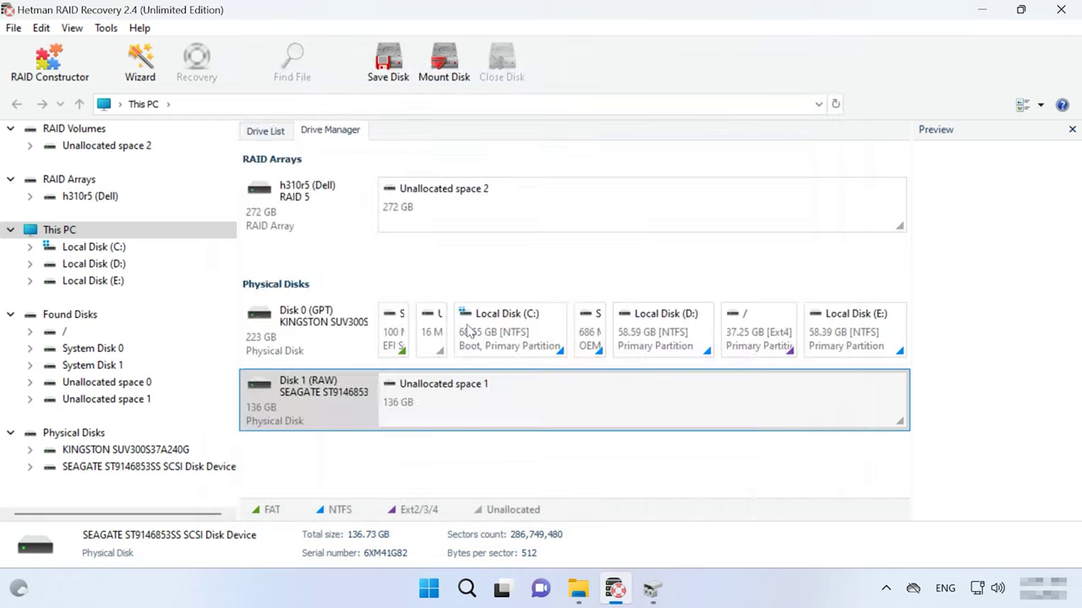
right_click(337, 405)
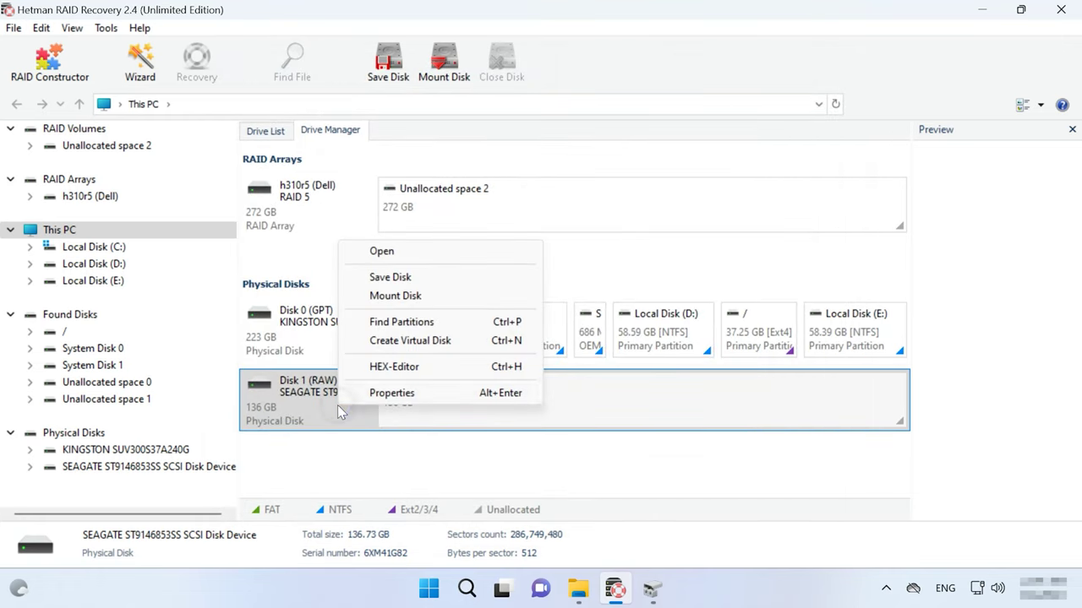
left_click(408, 277)
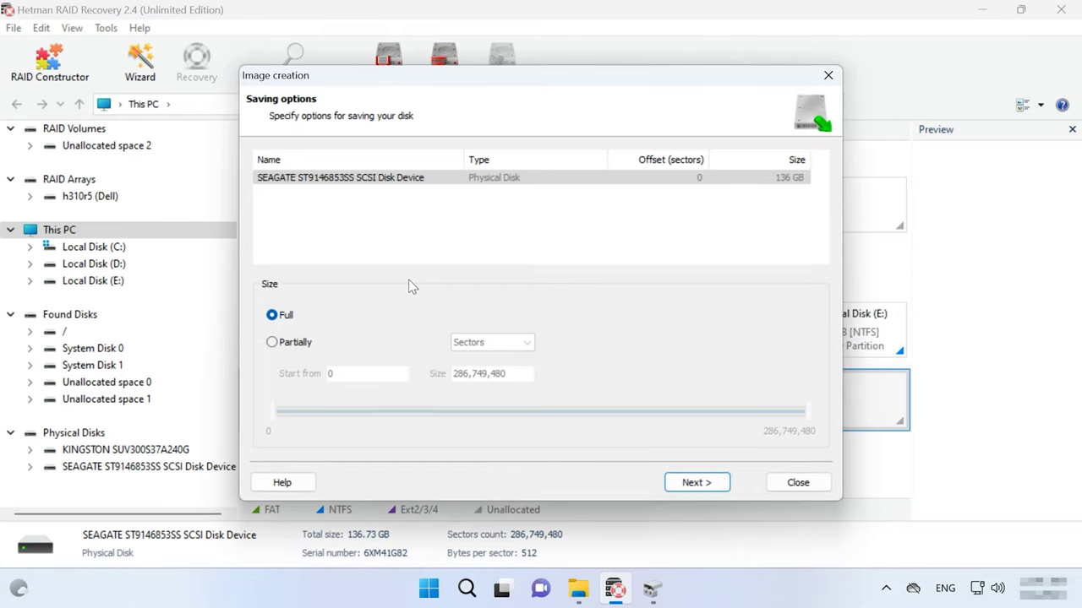
Save a full-size .dsk image of the disk to hard disk and finish the wizard
left_click(676, 480)
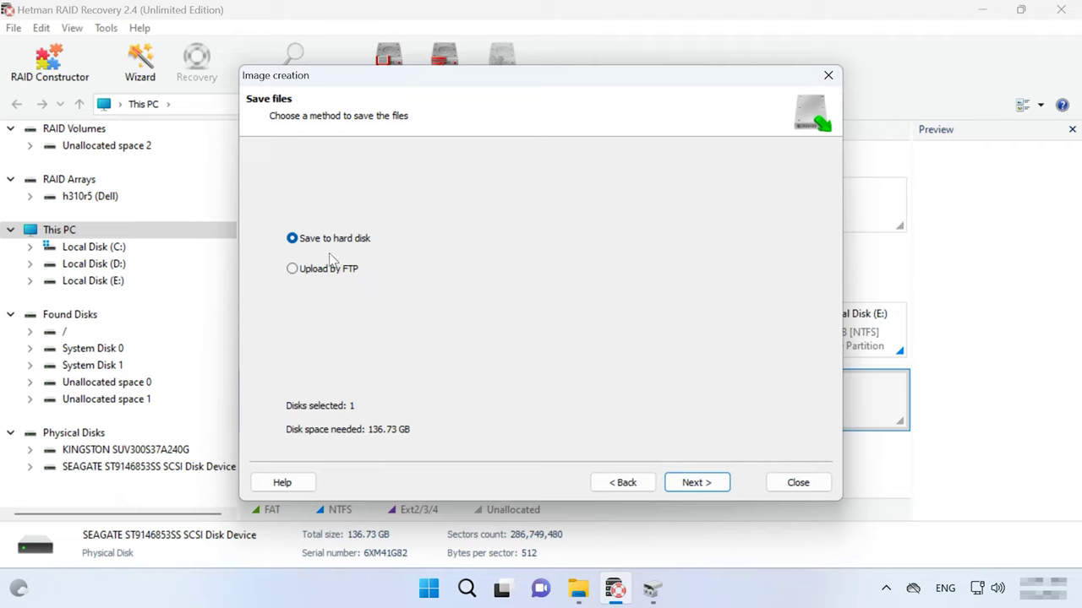
left_click(696, 482)
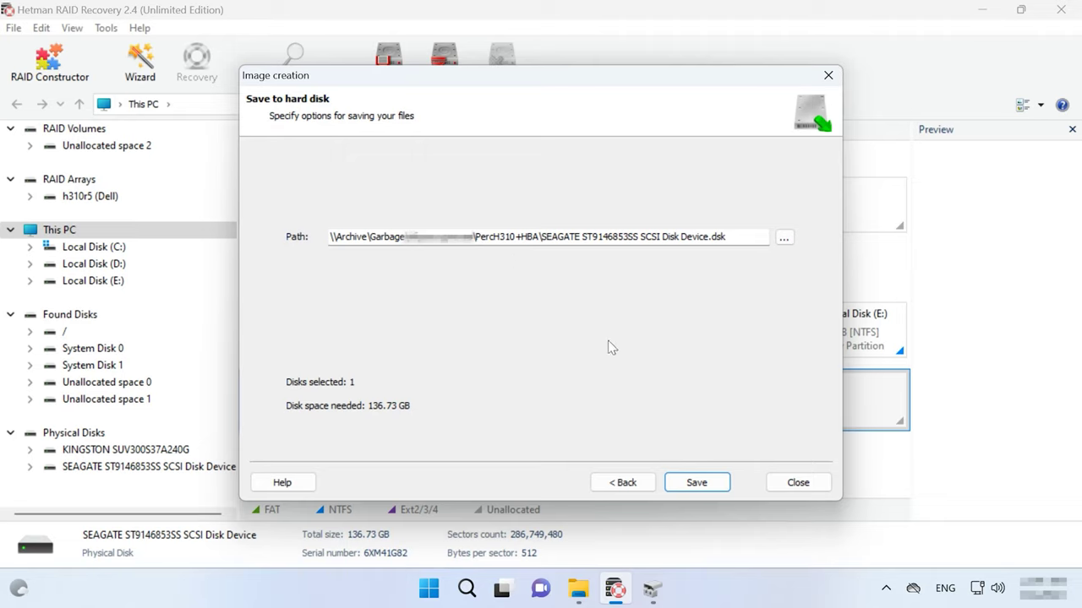
left_click(704, 482)
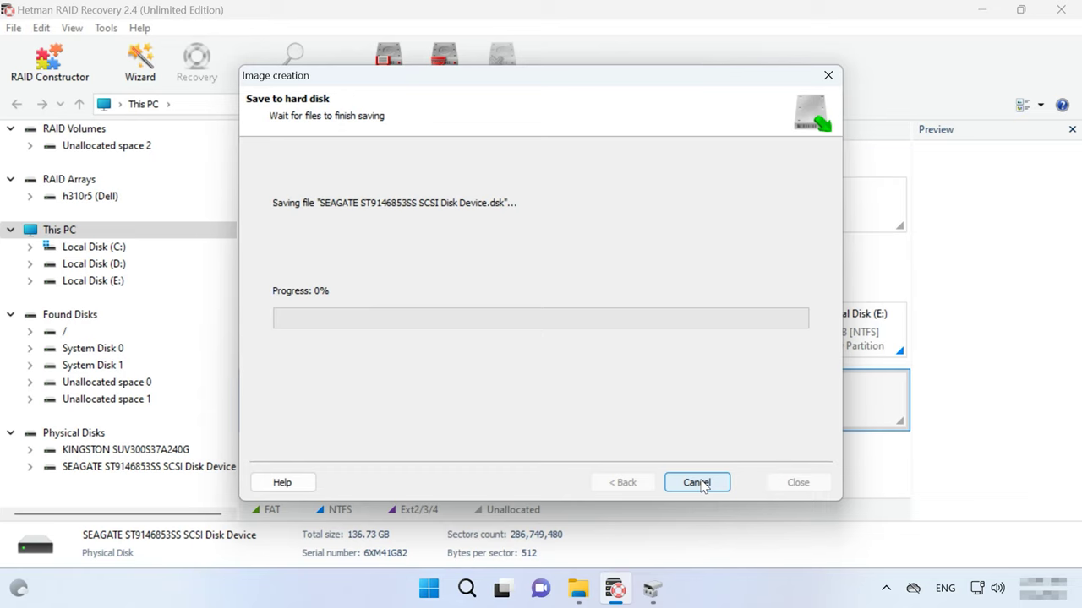
left_click(702, 487)
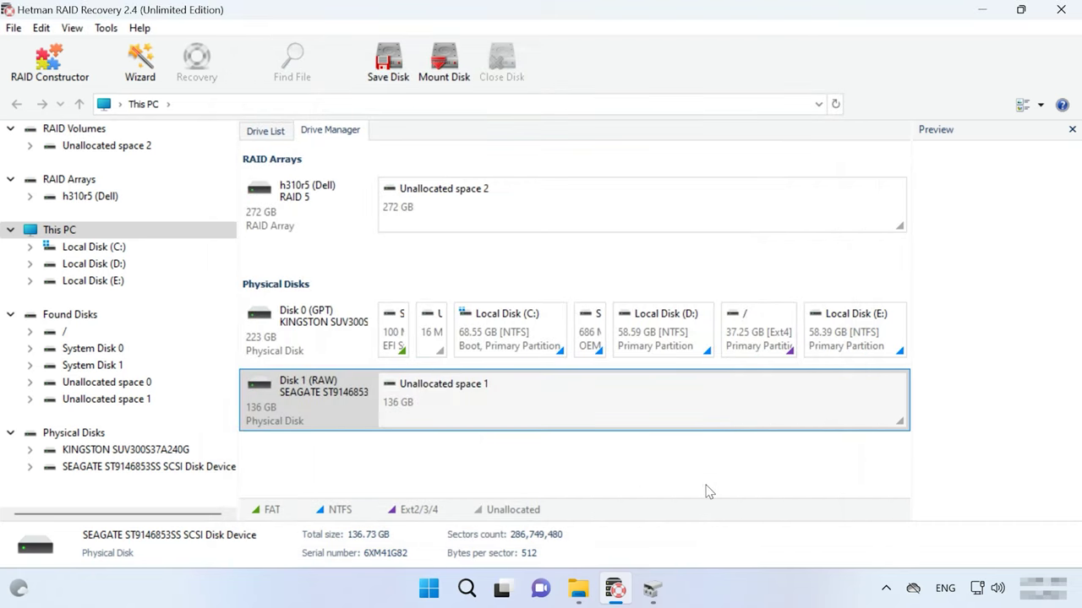
Mount the three SEAGATE .dsk files as RAW disk images
left_click(105, 30)
left_click(171, 95)
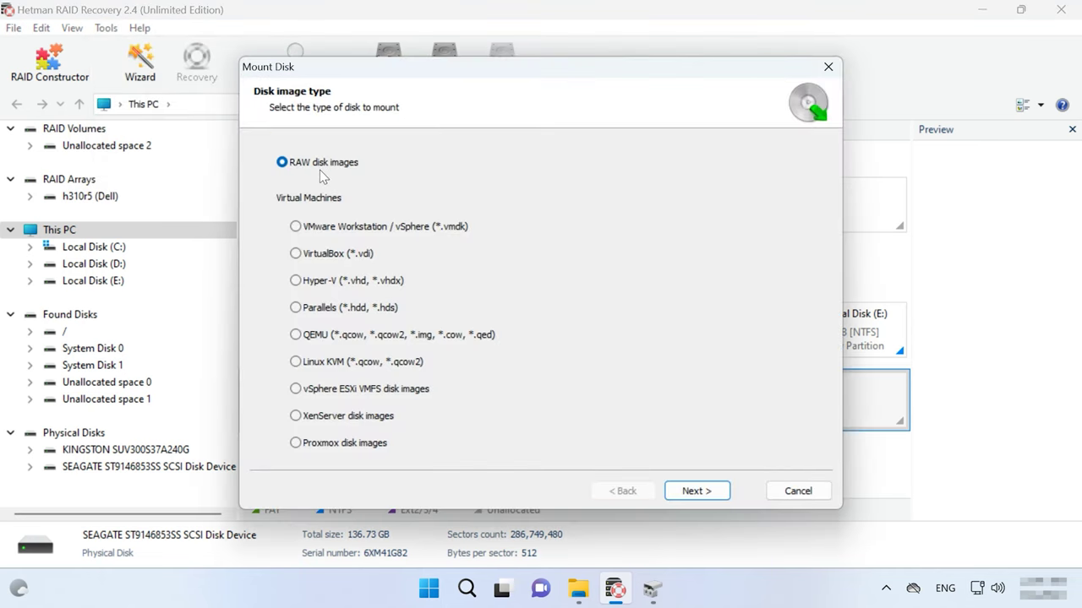
left_click(720, 494)
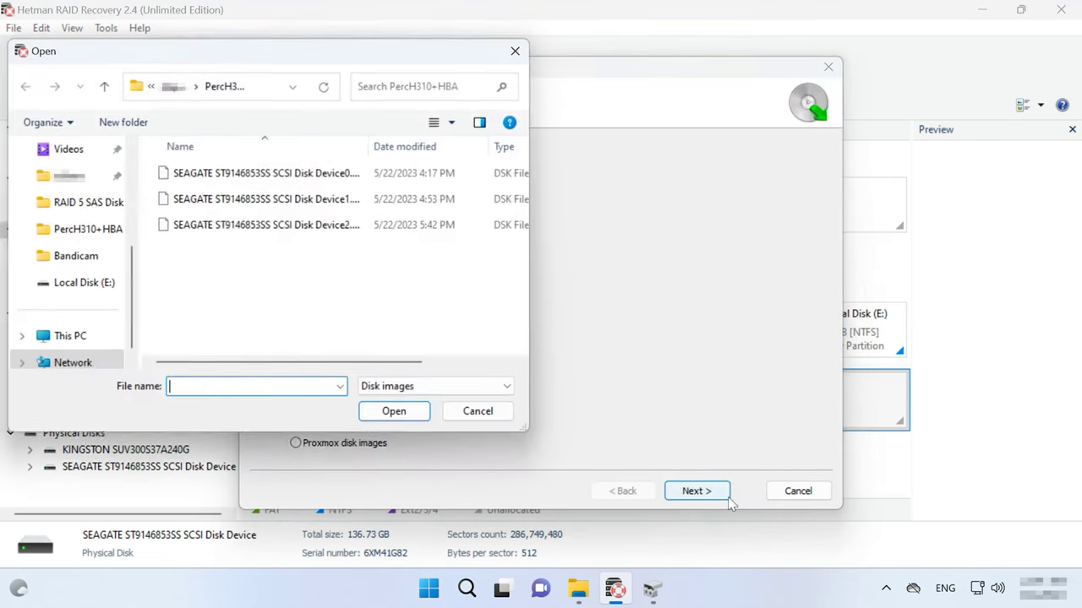
left_click(234, 180)
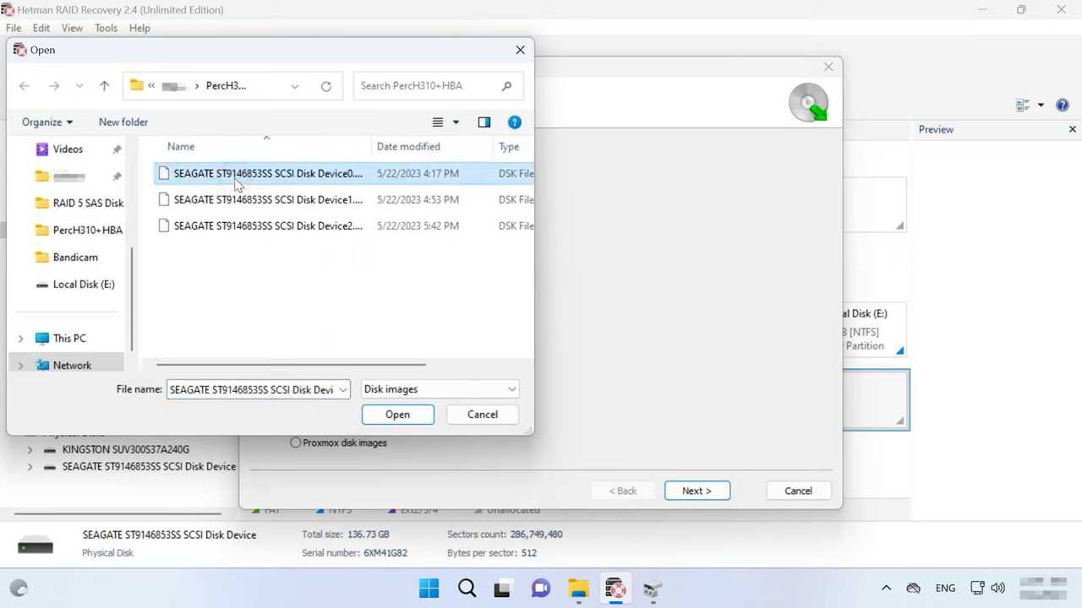
left_click(234, 227, "shift")
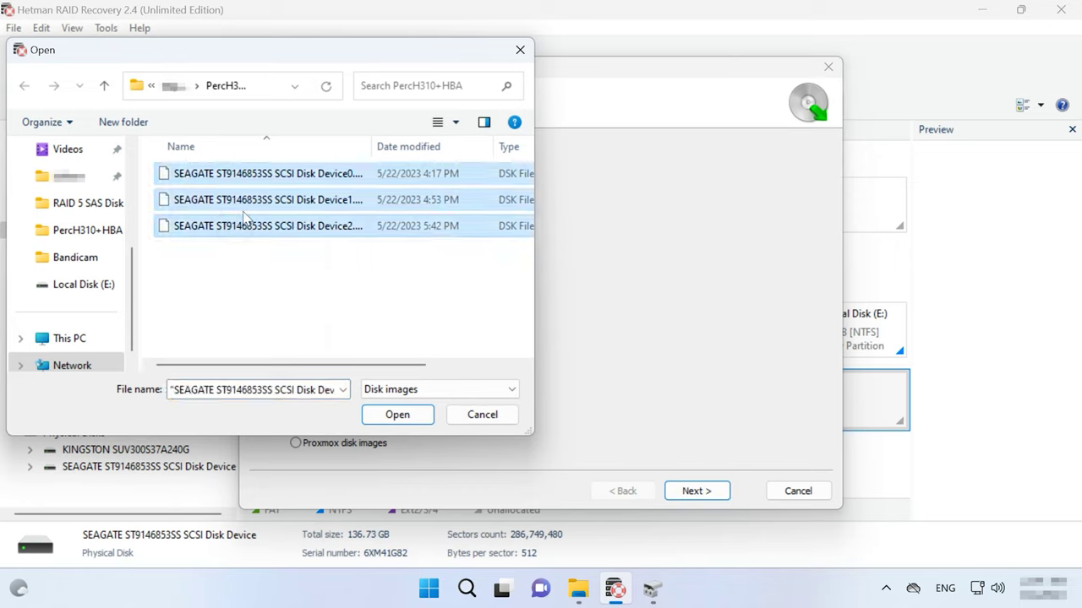
left_click(397, 415)
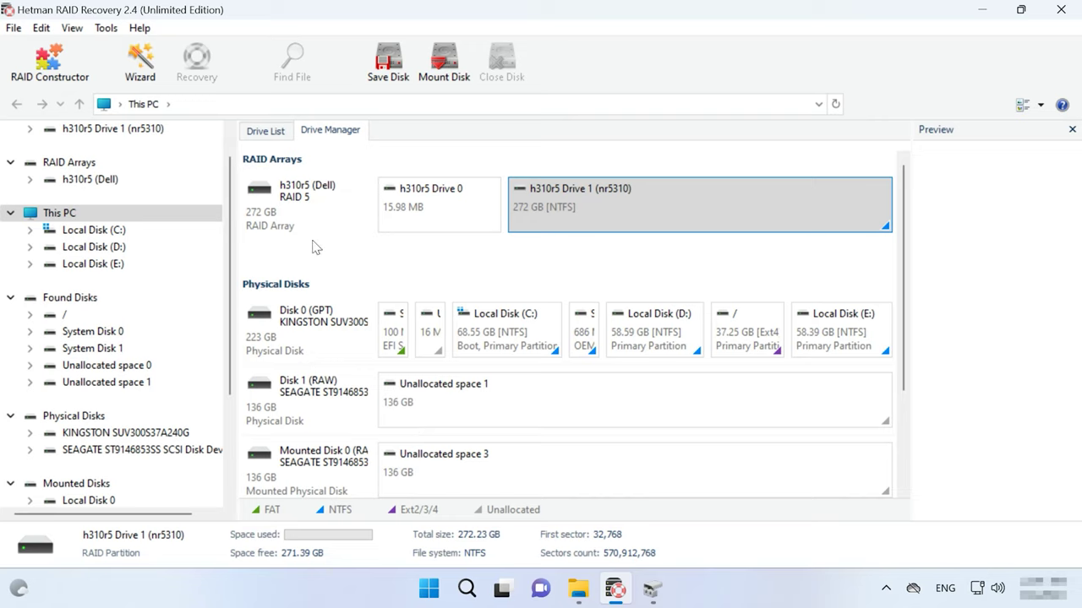
Fast-scan the h310r5 Drive 1 (nr5310) partition of the RAID 5 array and display found files
left_click(292, 203)
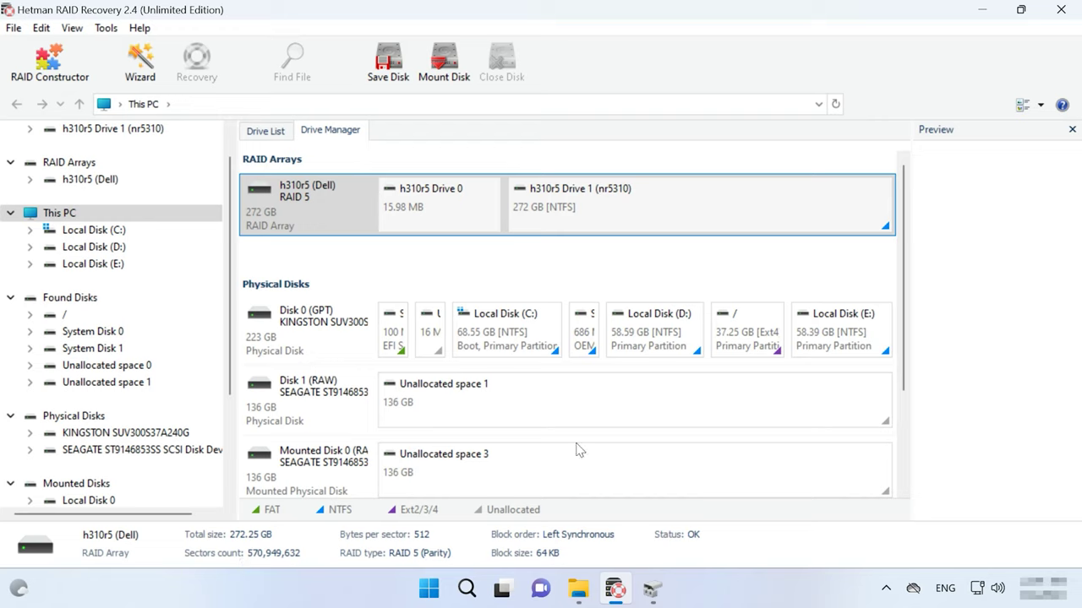
left_click(680, 206)
right_click(684, 202)
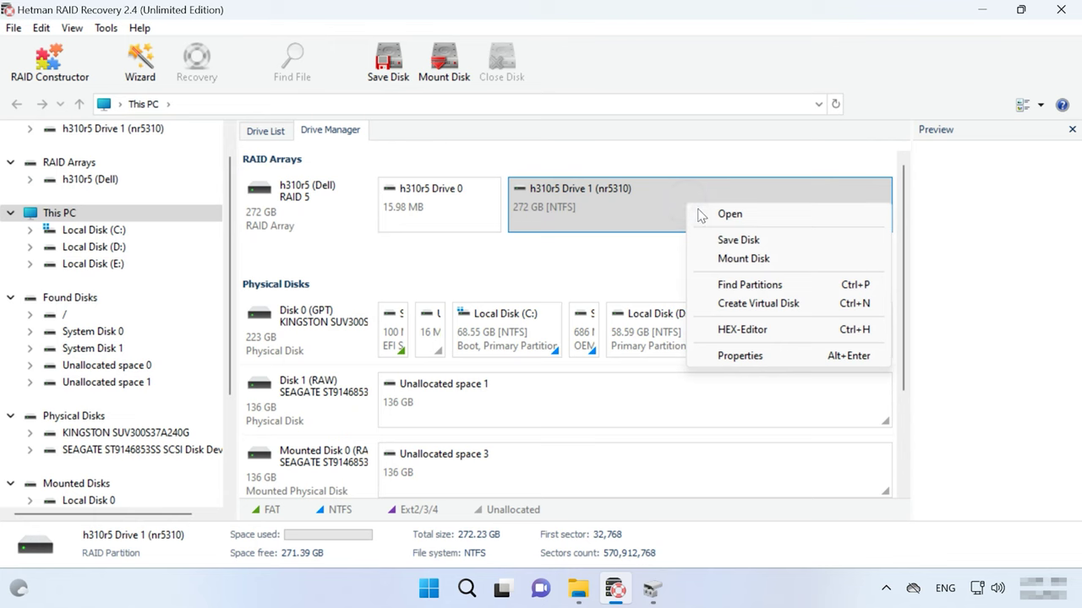
left_click(741, 217)
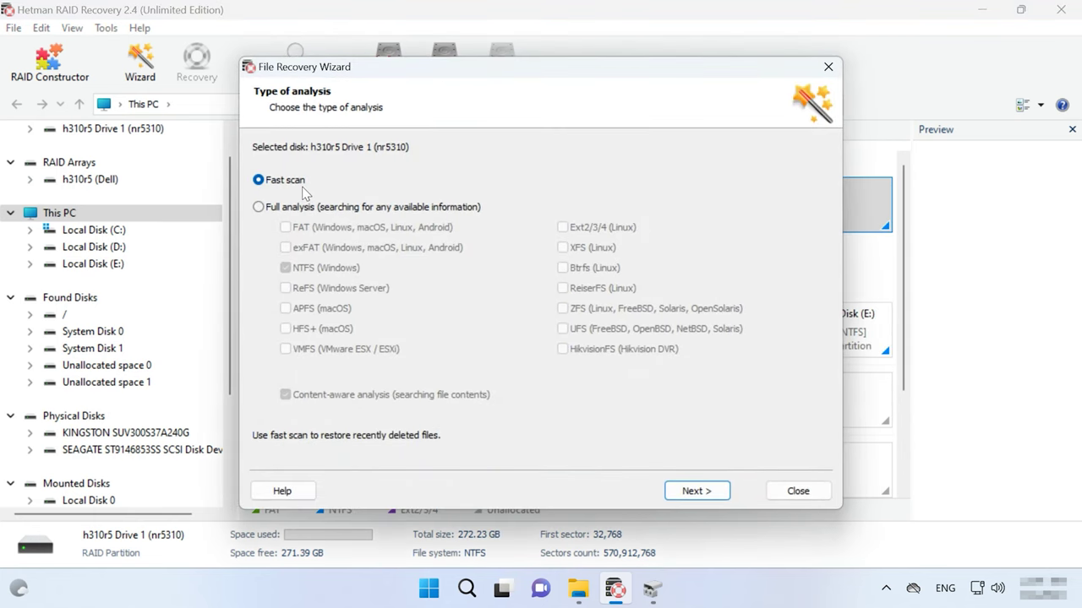
left_click(270, 207)
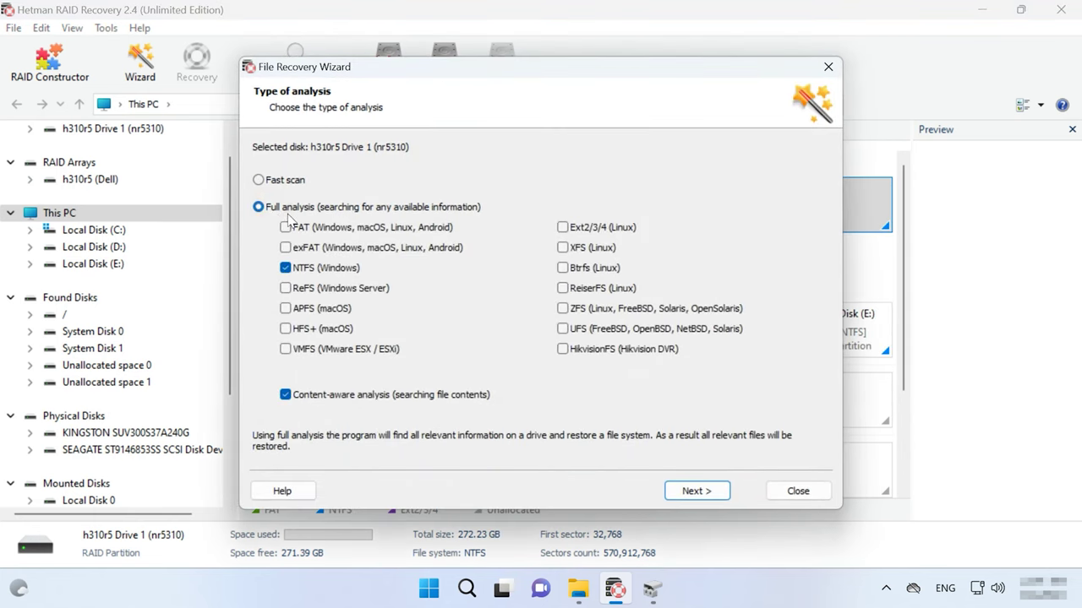
left_click(267, 181)
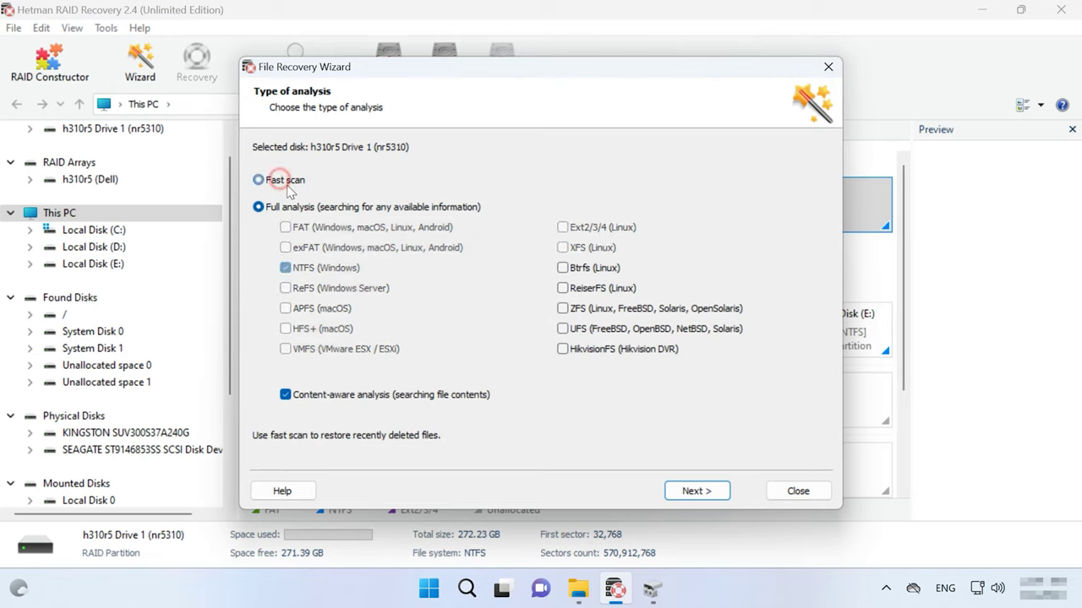
left_click(716, 496)
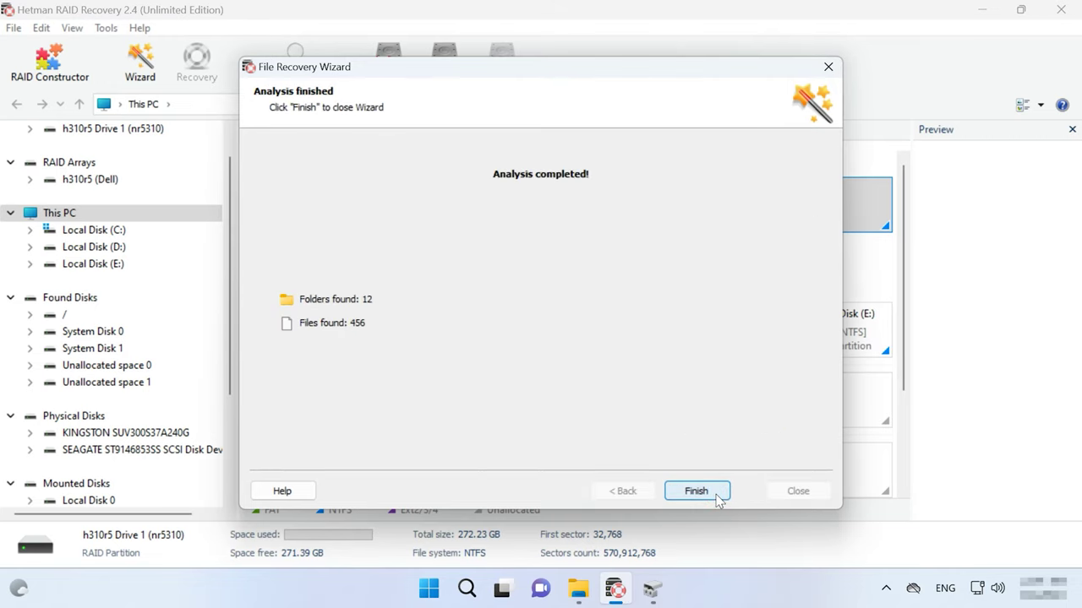
left_click(697, 493)
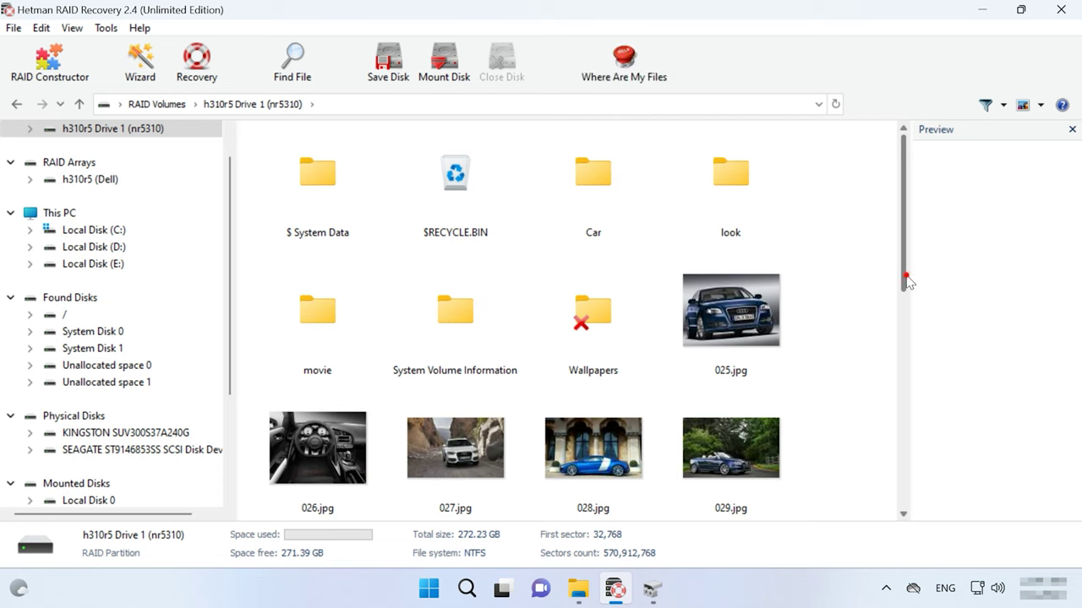
Preview 025.jpg, 030.jpg and a deleted photo, then select the eight deleted car photos for recovery
scroll(907, 292, "down", 1)
left_click_drag(907, 294, 926, 314)
left_click(734, 240)
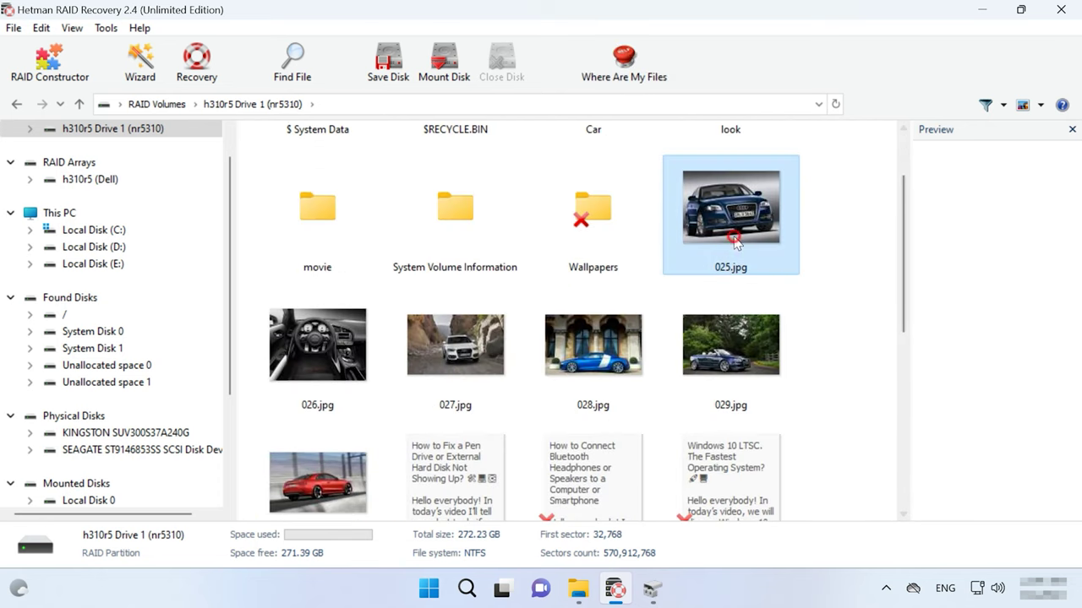
left_click(344, 474)
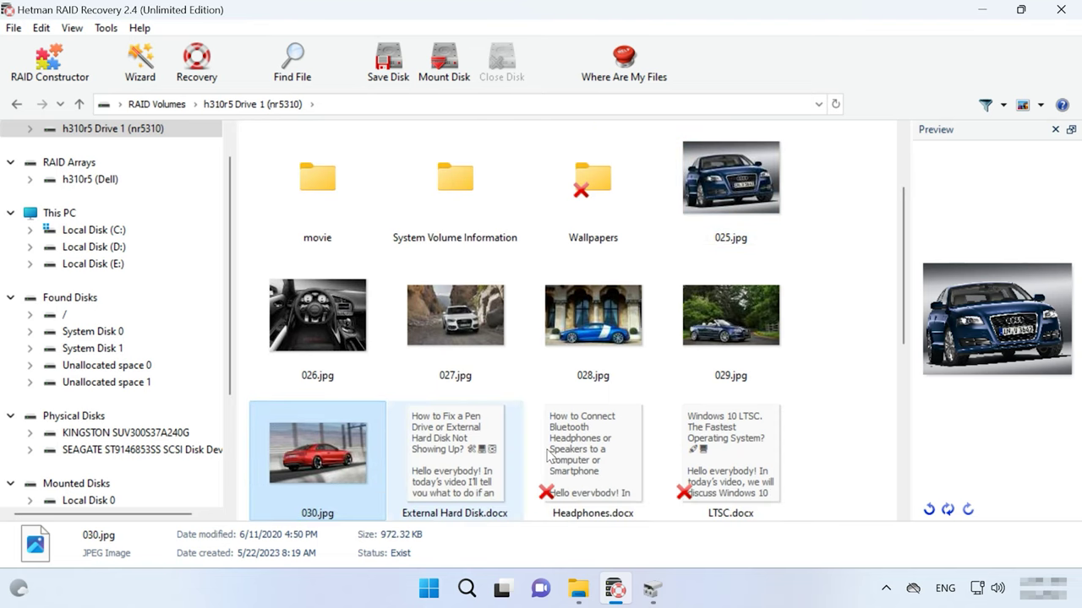
scroll(547, 457, "down", 5)
left_click(551, 373)
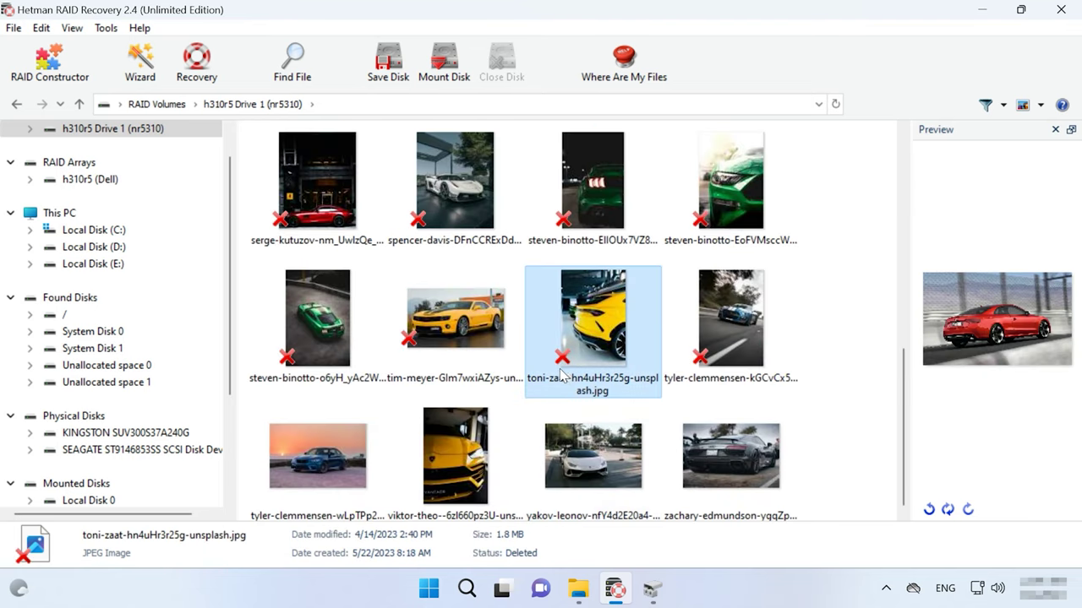
left_click_drag(860, 169, 284, 361)
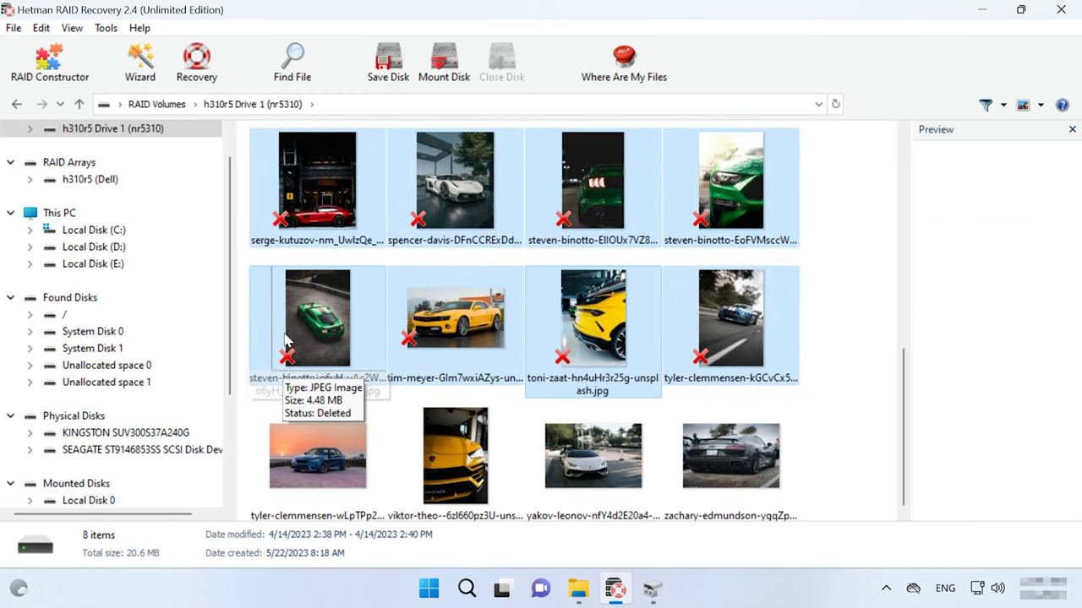
left_click(198, 83)
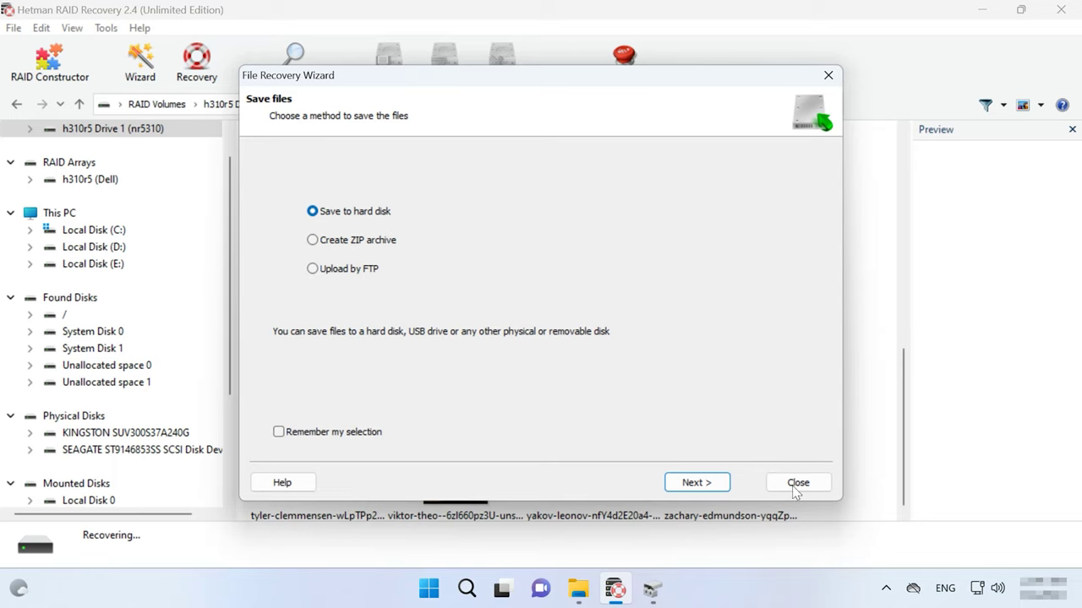
Save the eight recovered car photos to C:\2\ on the hard disk and close the wizard
left_click(709, 485)
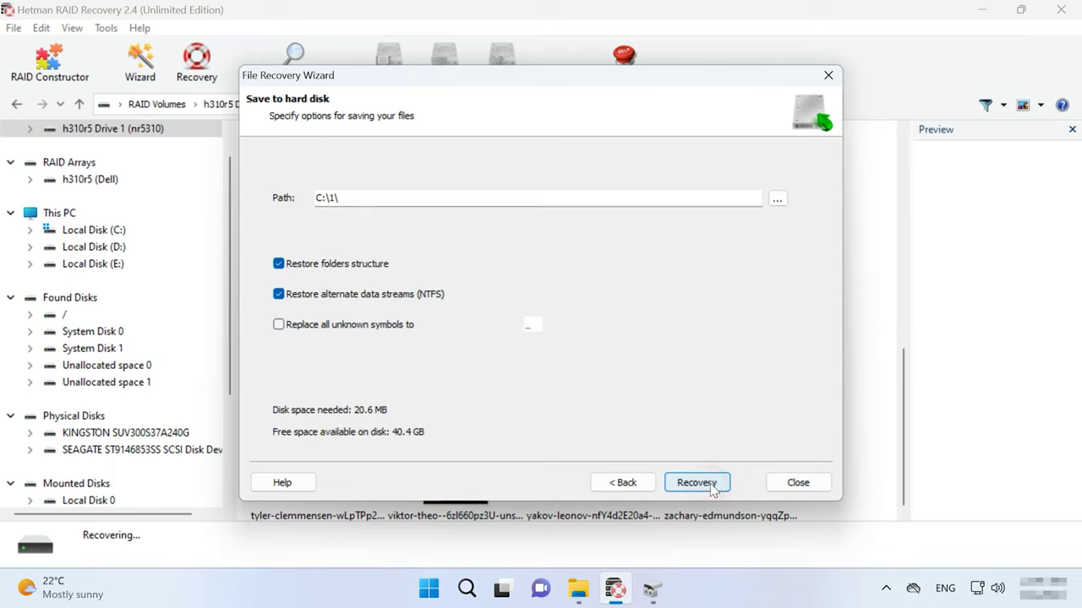
double_click(330, 202)
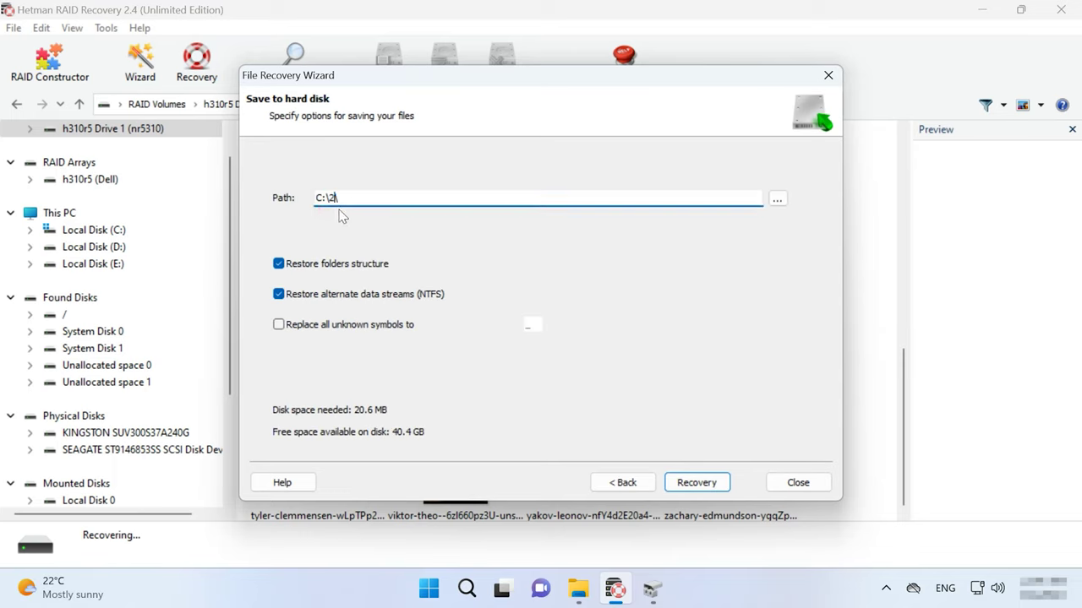
type("2")
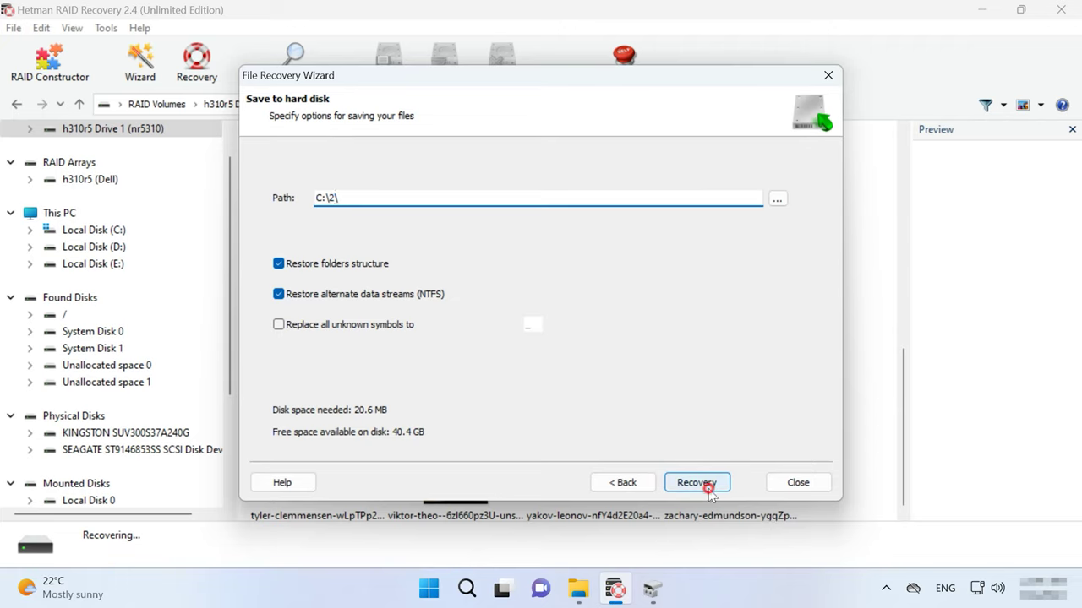
left_click(708, 487)
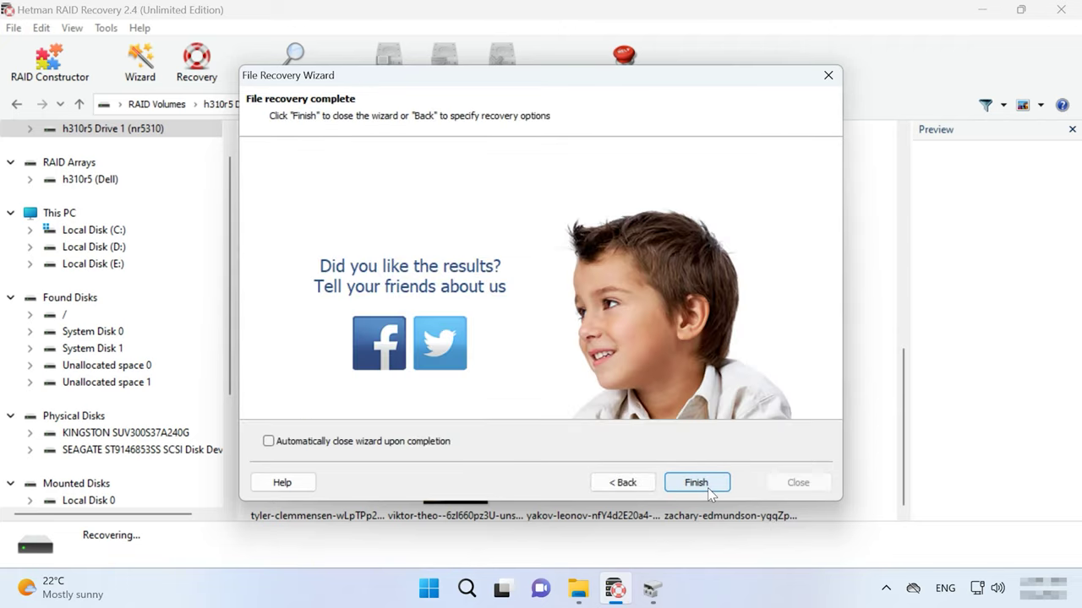
left_click(695, 484)
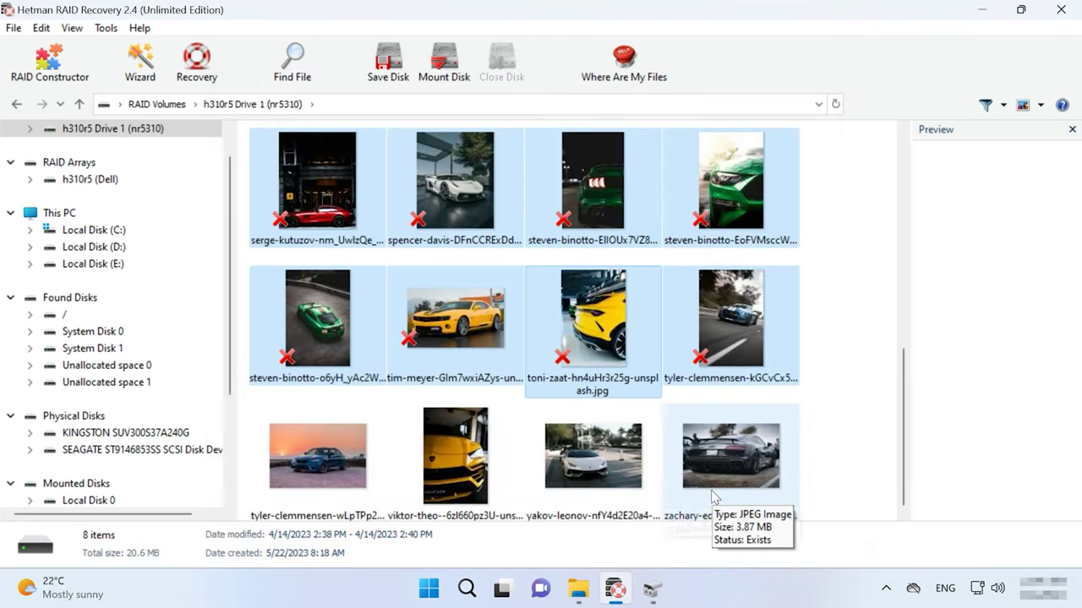
Confirm the eight photos in C:\2 in File Explorer, then show This PC in Hetman RAID Recovery
left_click(589, 598)
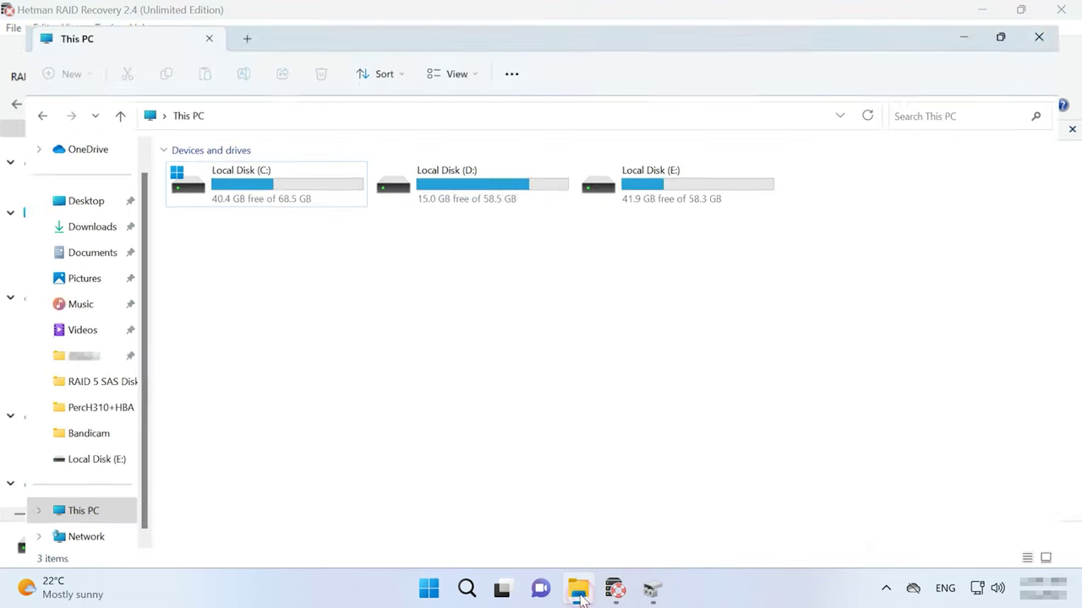
double_click(289, 191)
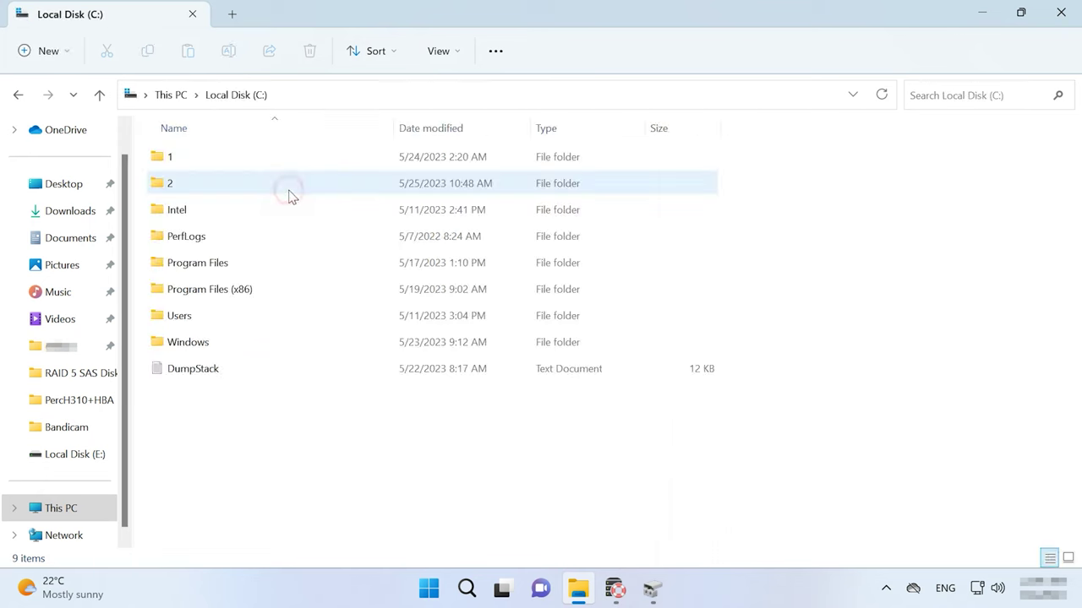
double_click(229, 188)
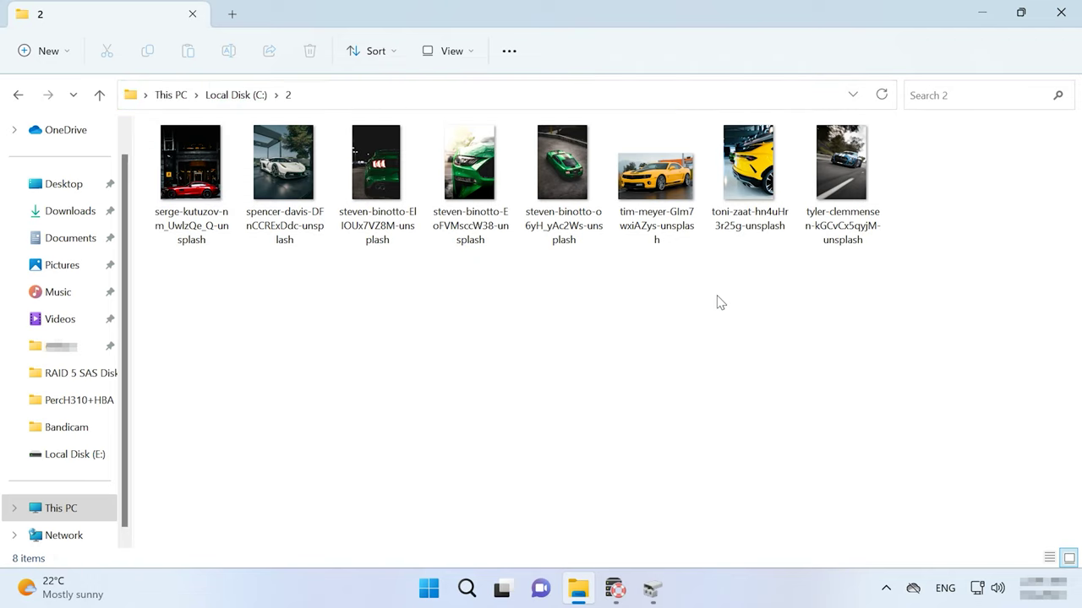
left_click(614, 589)
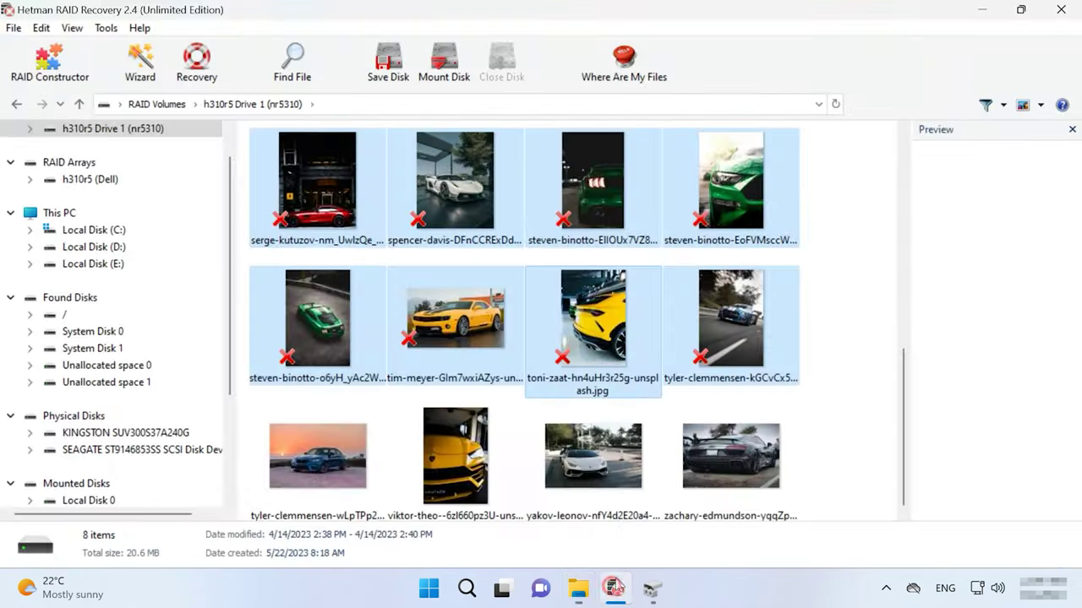
left_click(67, 209)
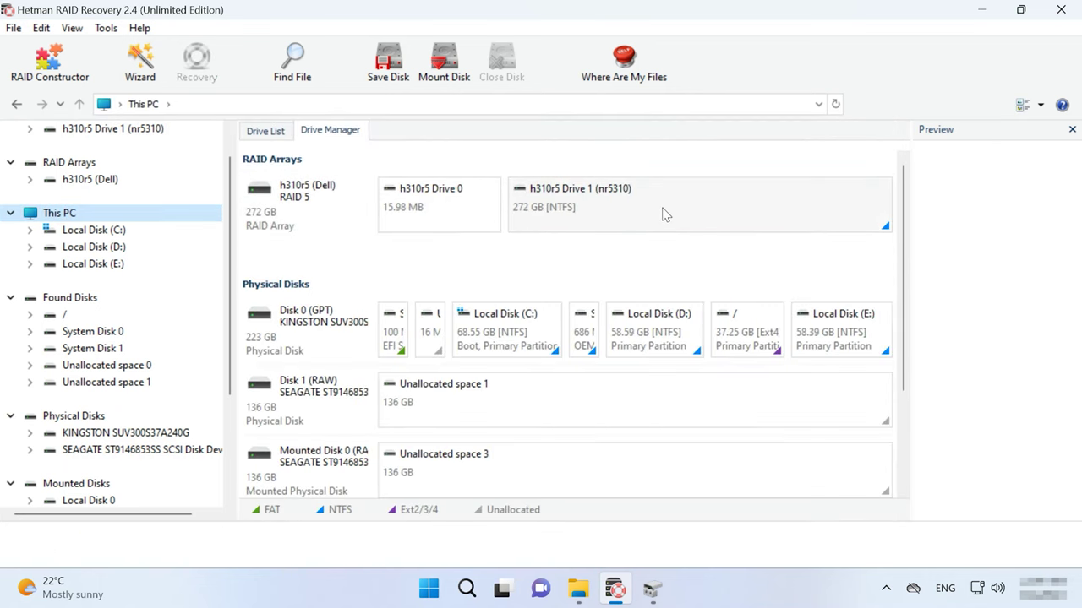
Start a full analysis of the h310r5 Drive 1 volume without content-aware analysis, then cancel it
right_click(662, 211)
left_click(741, 239)
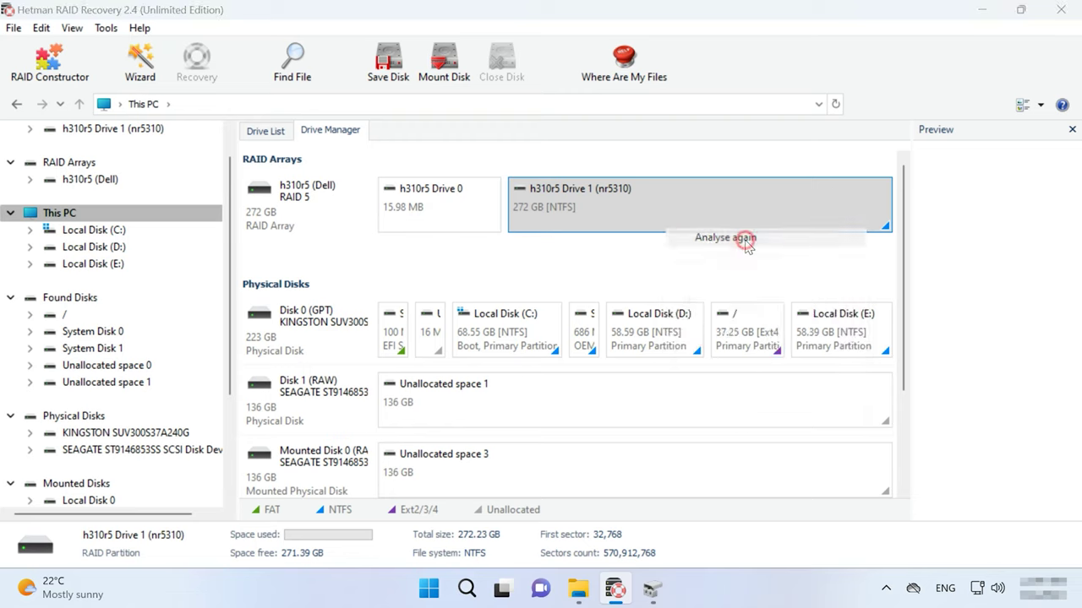
left_click(287, 207)
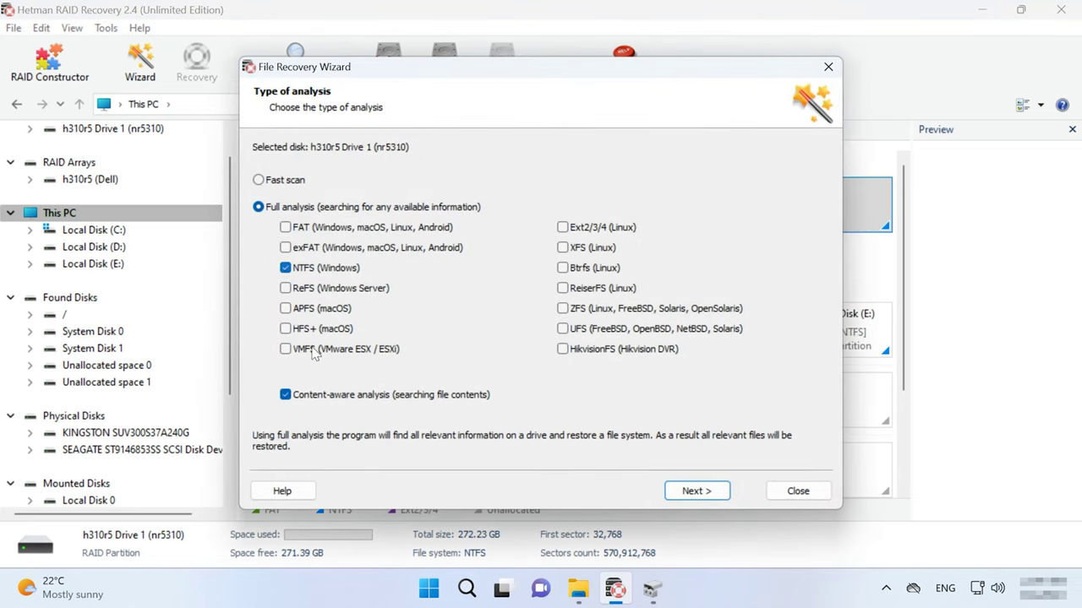
left_click(286, 395)
left_click(681, 492)
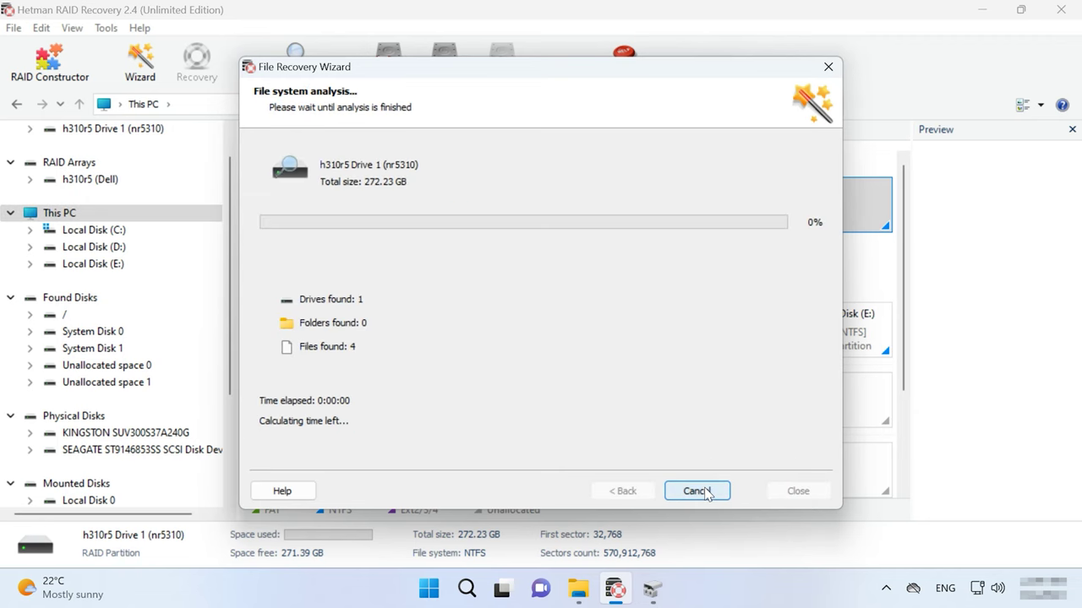
left_click(705, 493)
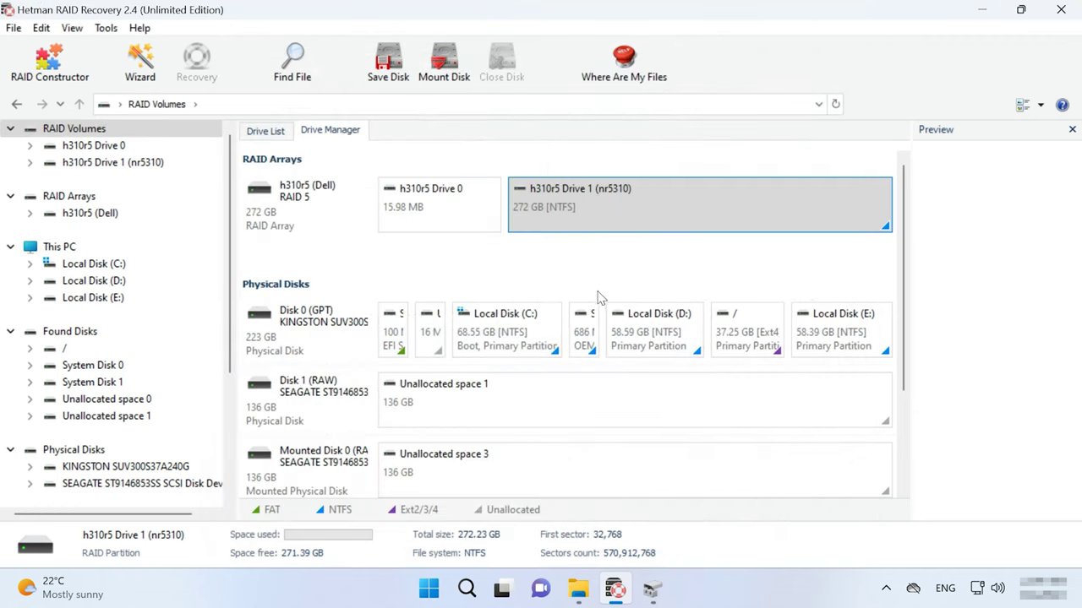
Re-analyse the volume with full analysis and content-aware analysis enabled
right_click(722, 194)
left_click(794, 234)
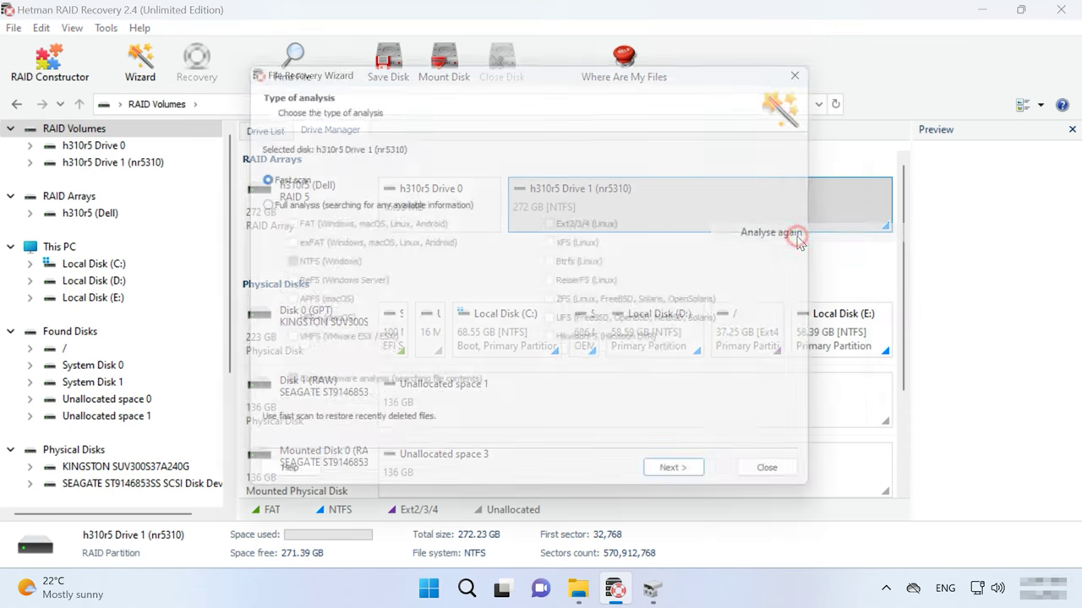
left_click(291, 209)
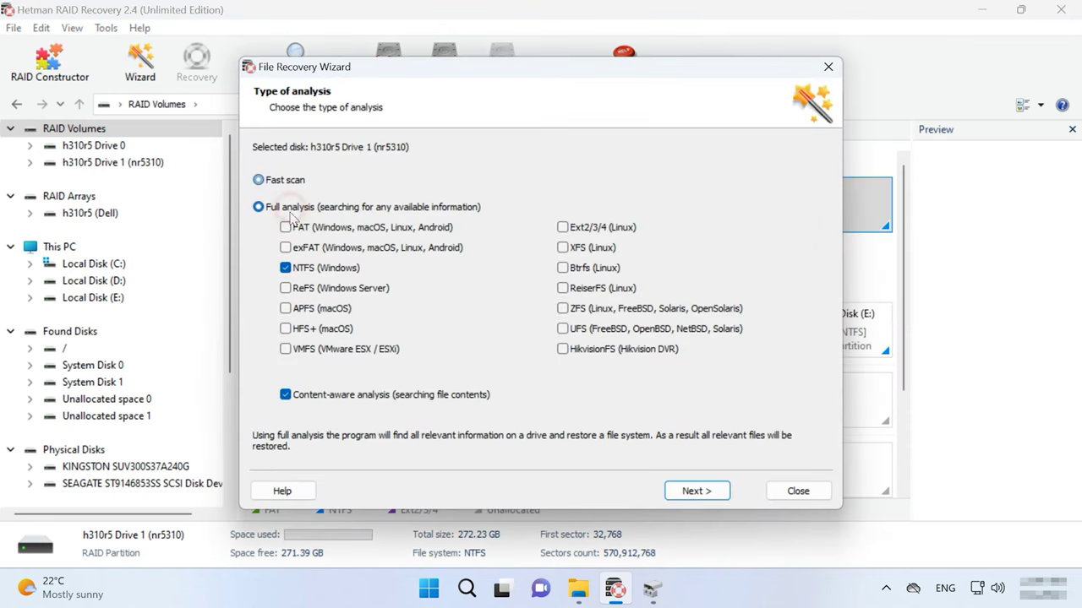
left_click(286, 394)
left_click(286, 396)
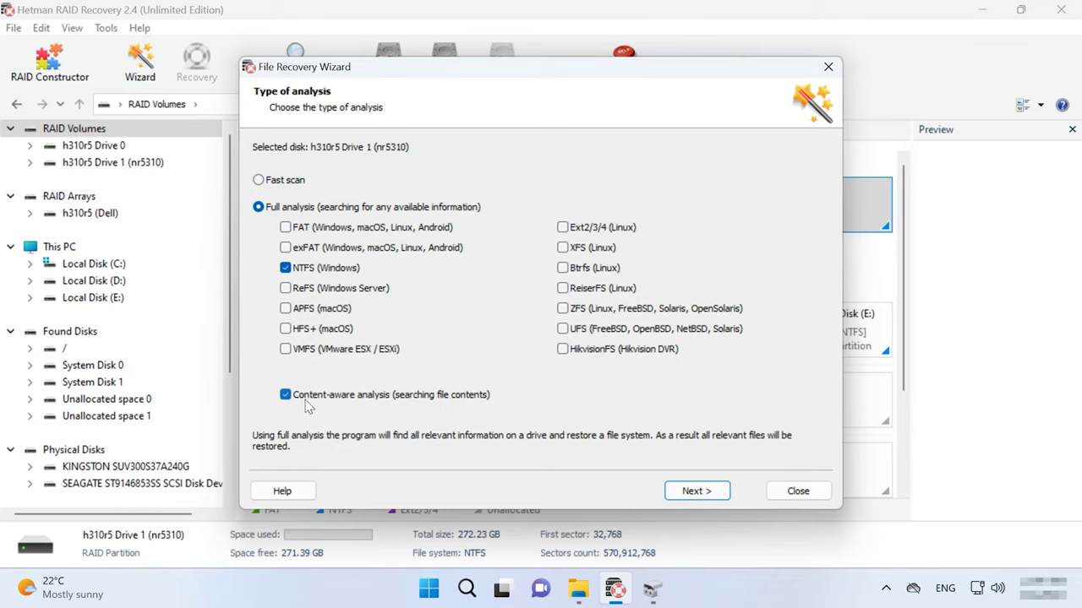
left_click(689, 488)
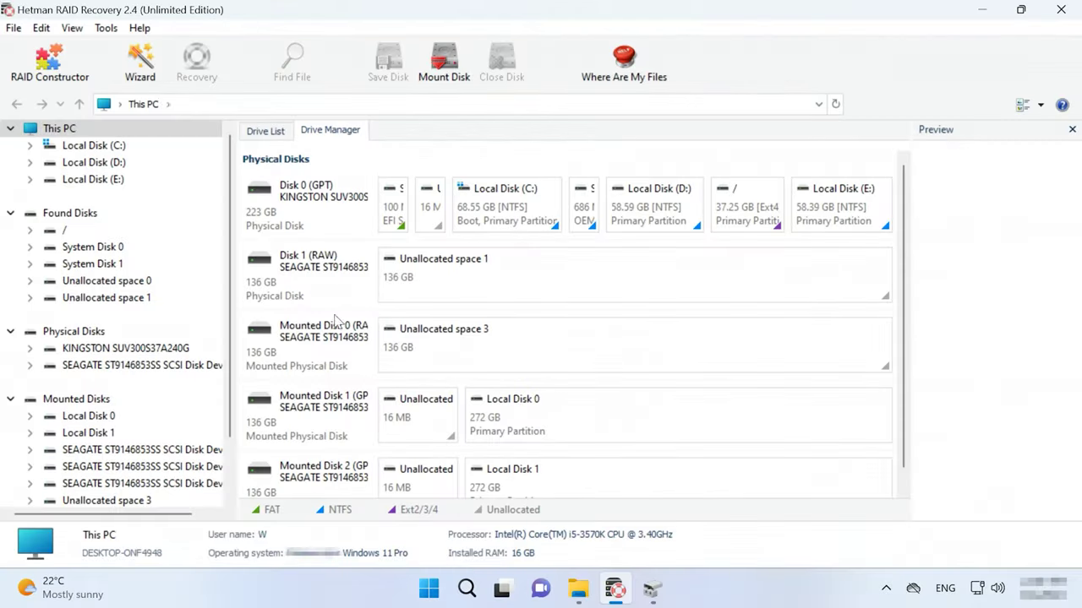
Start RAID Constructor and choose to specify the array parameters manually
left_click(71, 83)
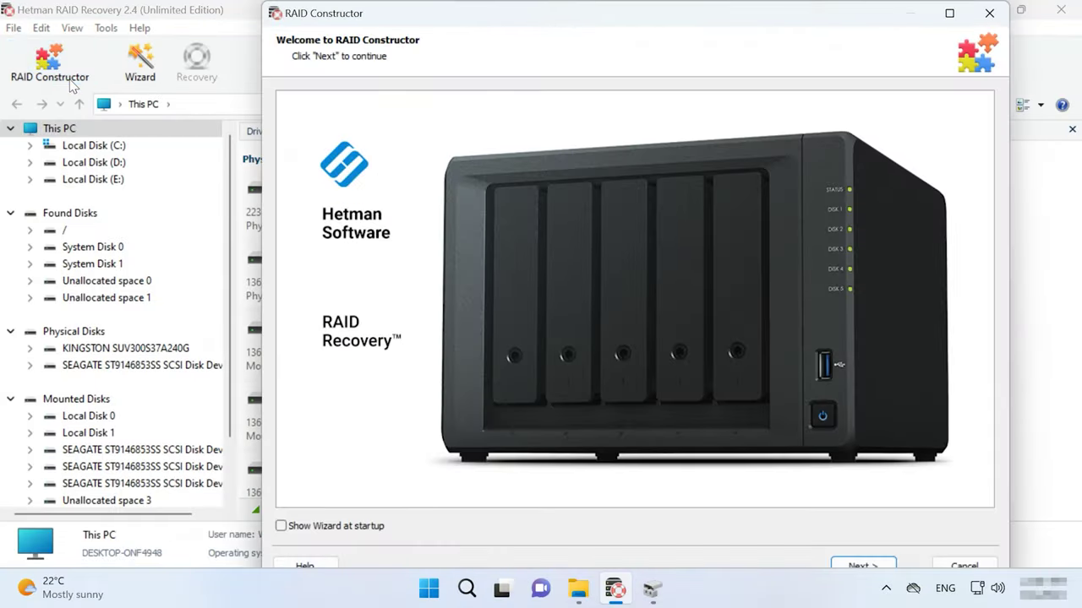
left_click(863, 564)
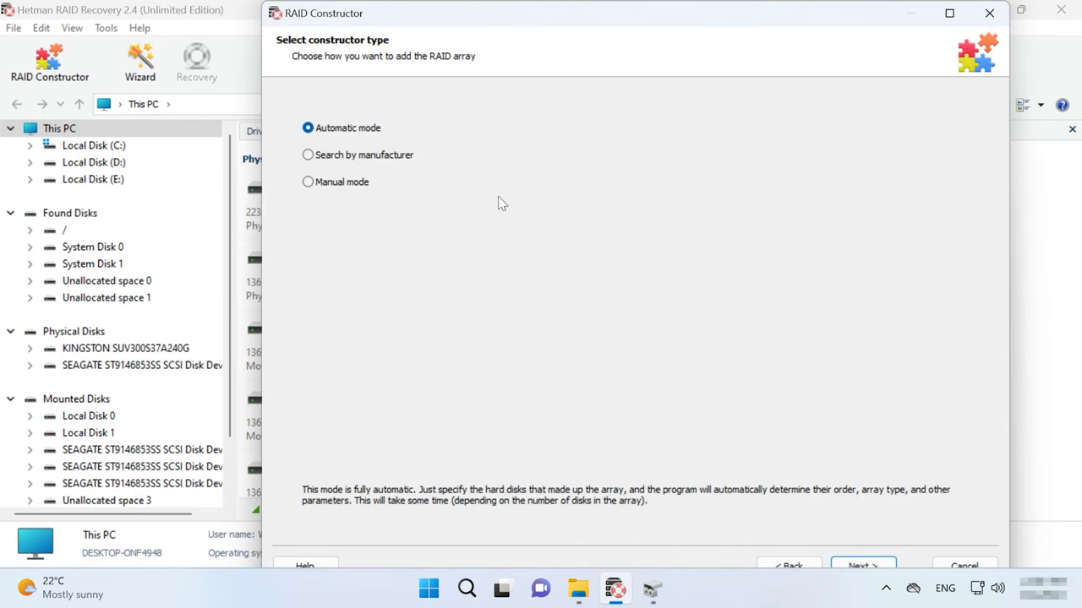
left_click(342, 185)
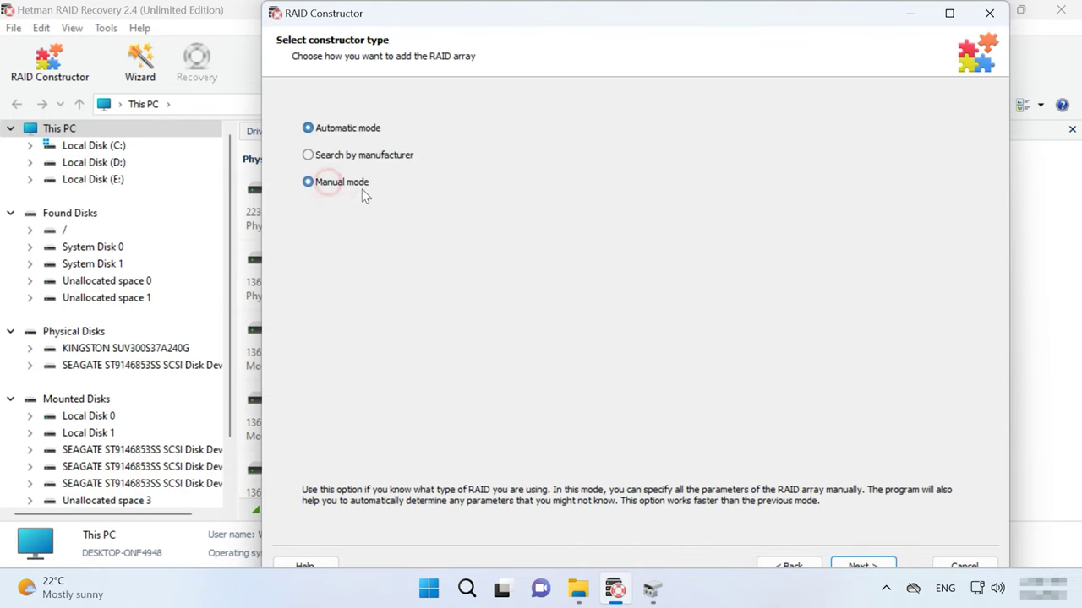
left_click(862, 565)
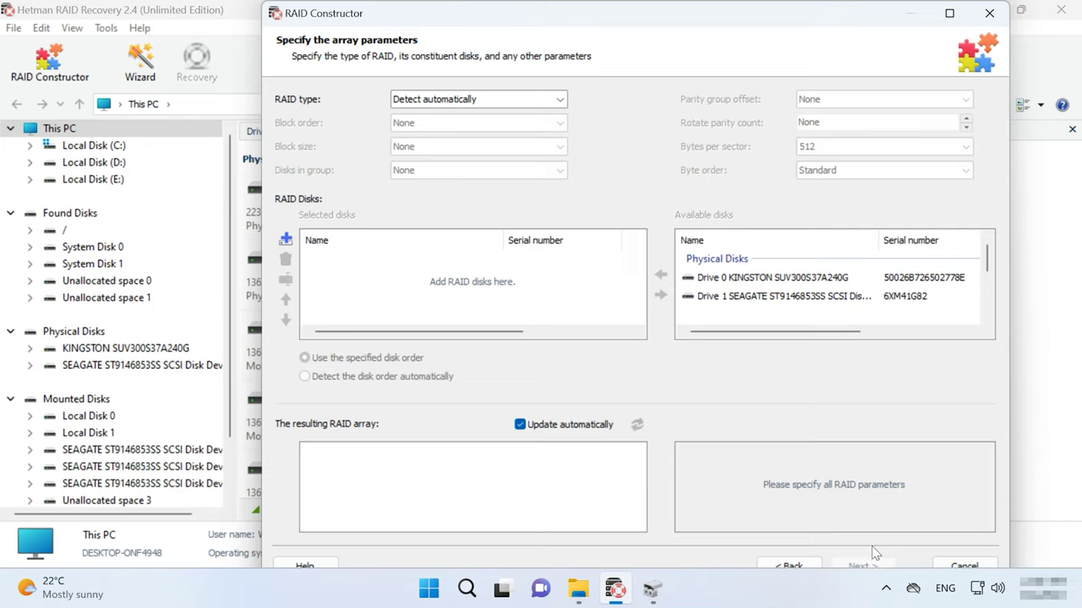
Set the array to RAID 5 (Parity), Left Synchronous block order and 64 KB block size
left_click(464, 101)
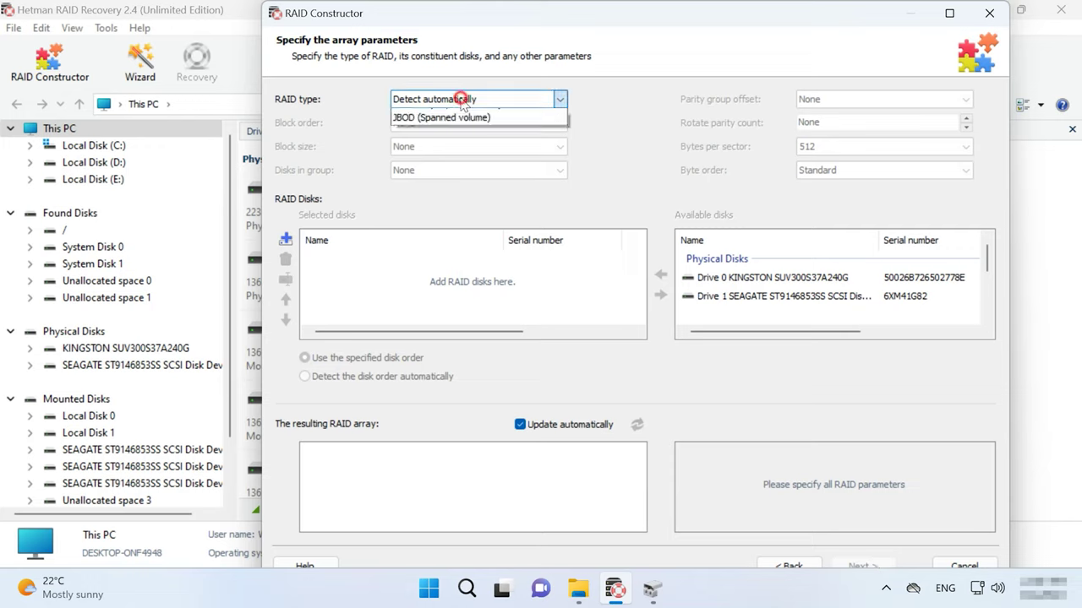
left_click(437, 174)
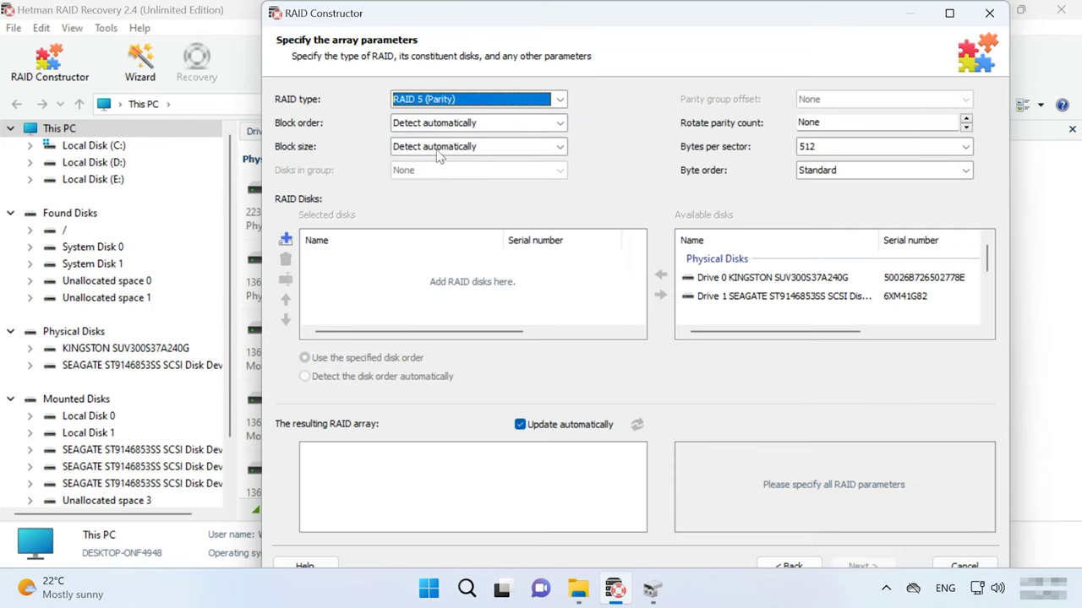
left_click(478, 124)
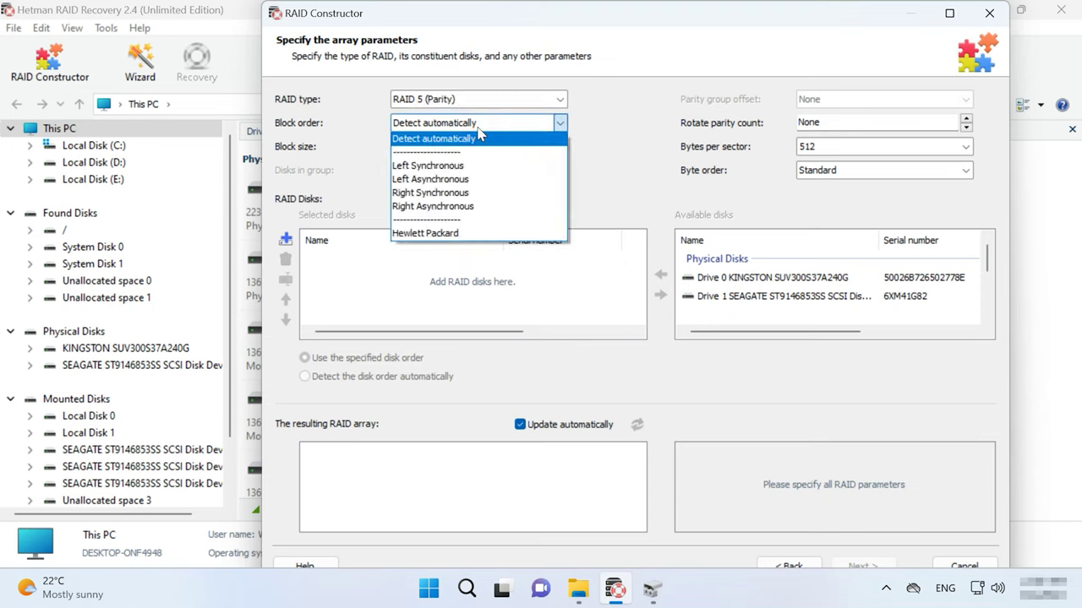
left_click(445, 168)
left_click(422, 151)
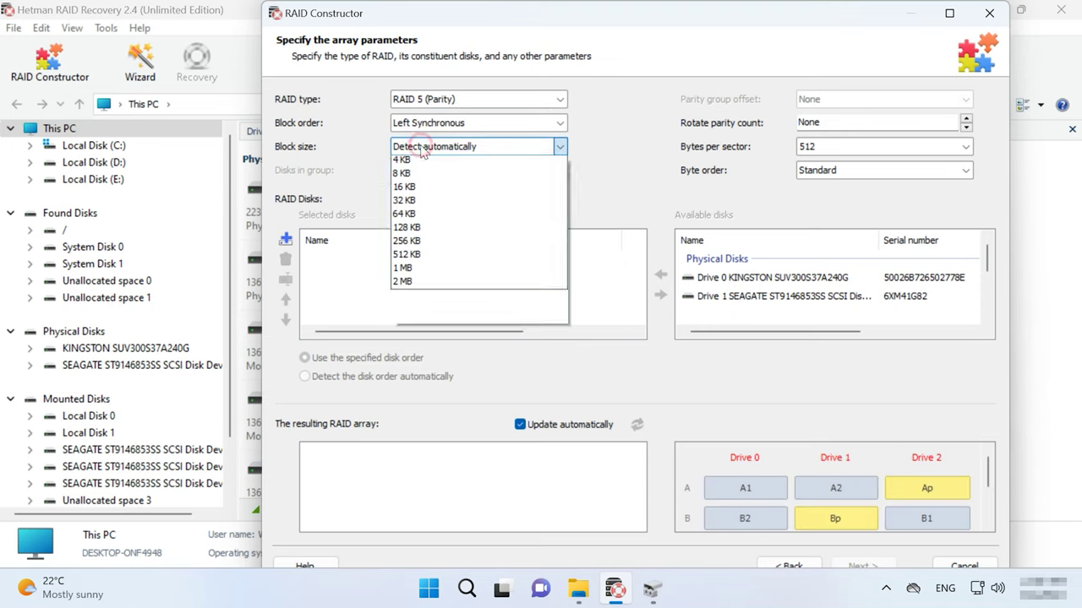
left_click(413, 259)
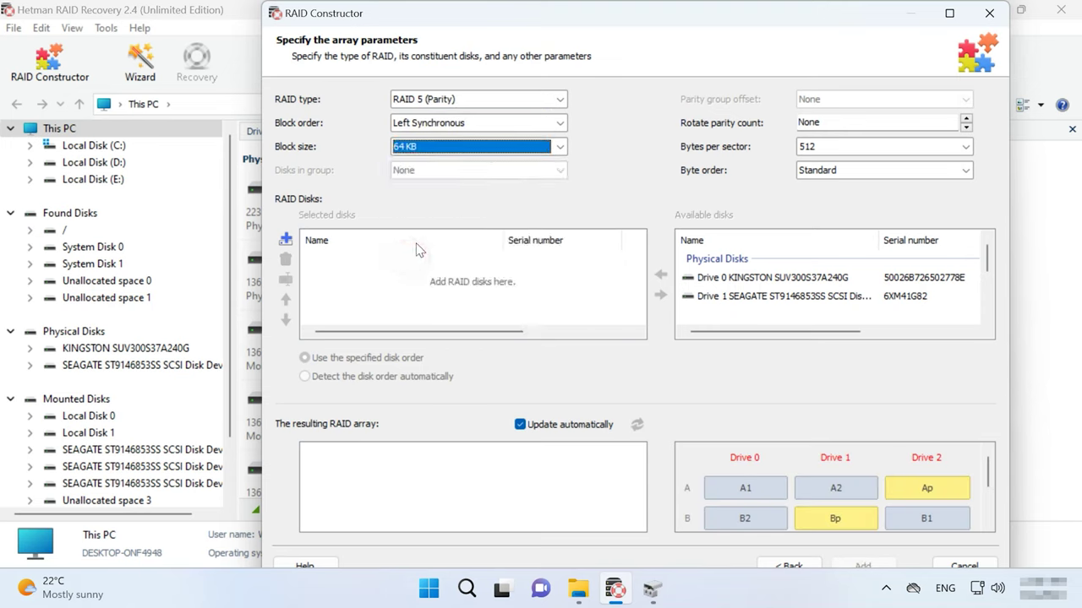
left_click(744, 298)
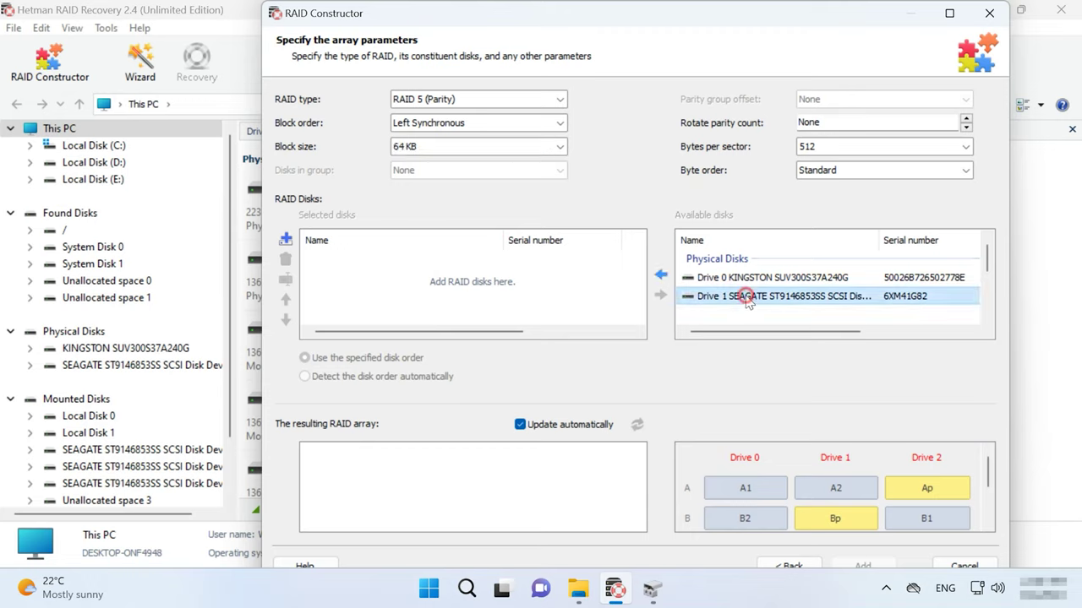
Add Drive 1 SEAGATE, SEAGATE Disk Device0 and SEAGATE Disk Device2 to the array
left_click(661, 273)
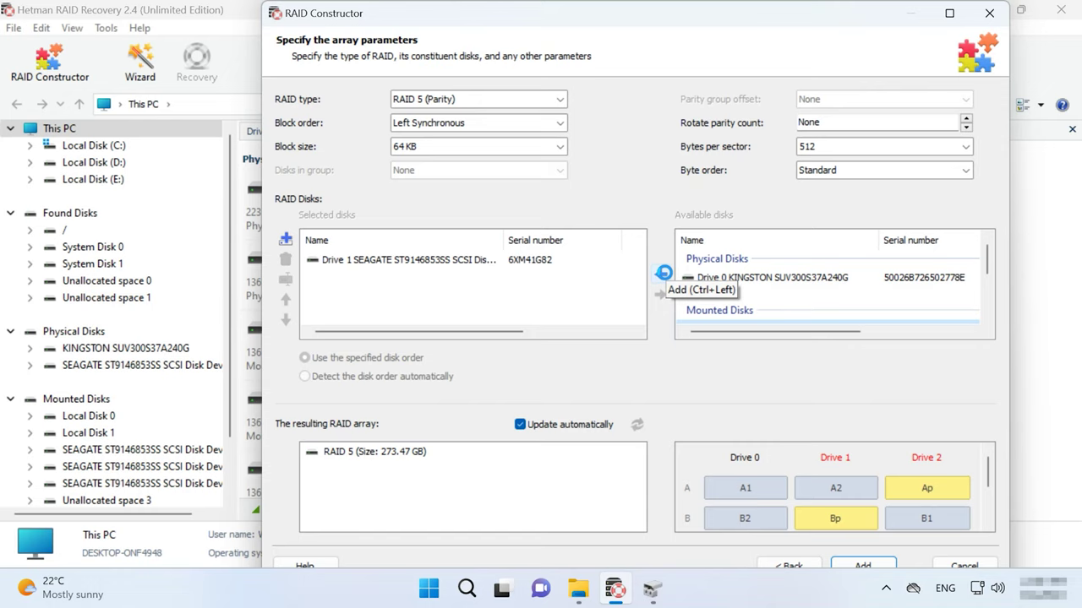
left_click_drag(987, 259, 989, 297)
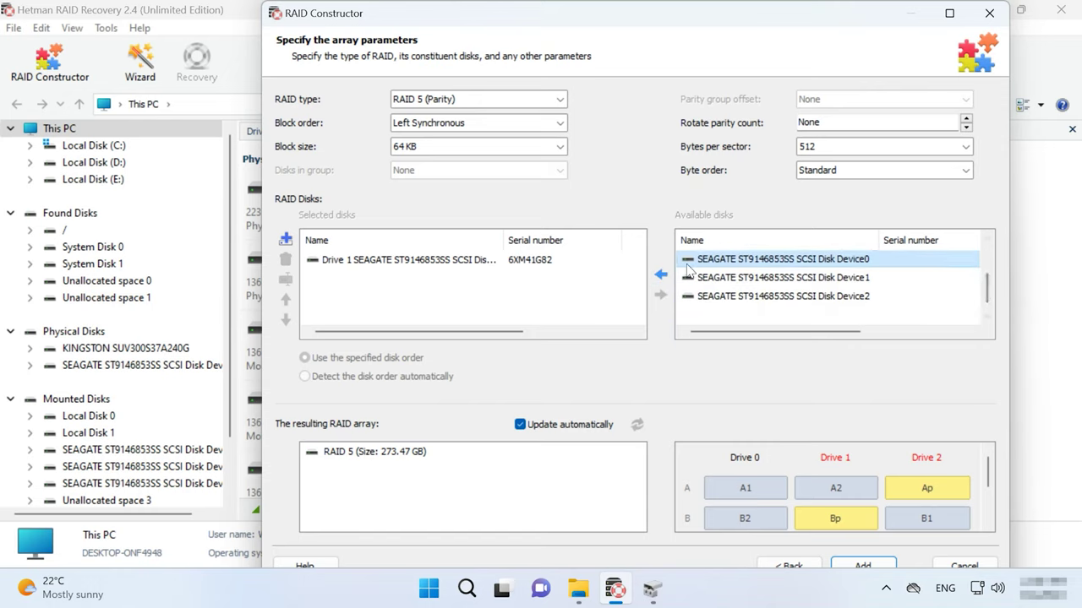
left_click(661, 273)
left_click(724, 279)
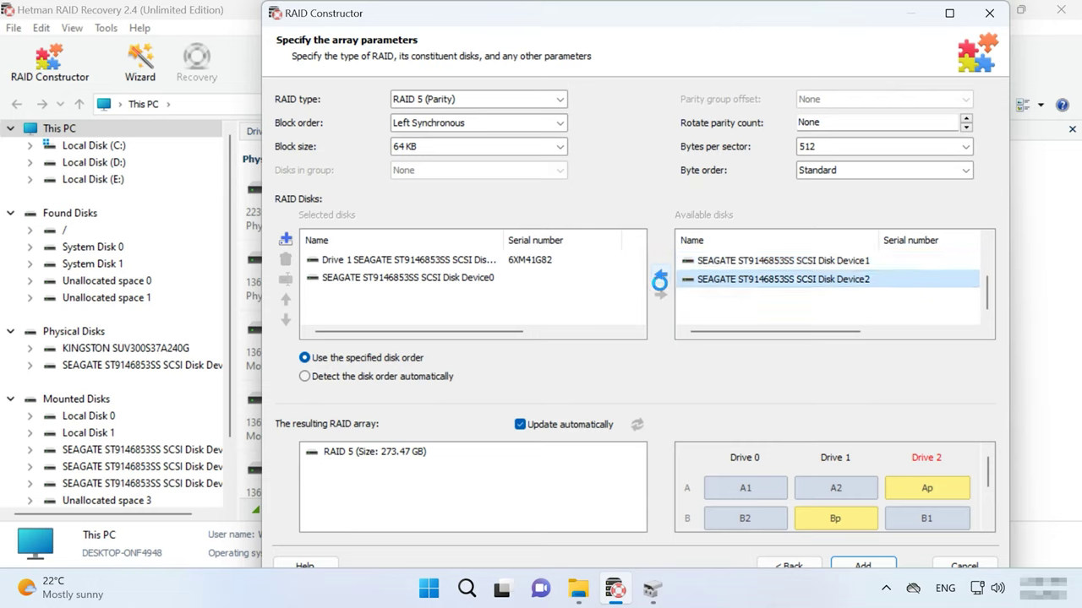
left_click(660, 274)
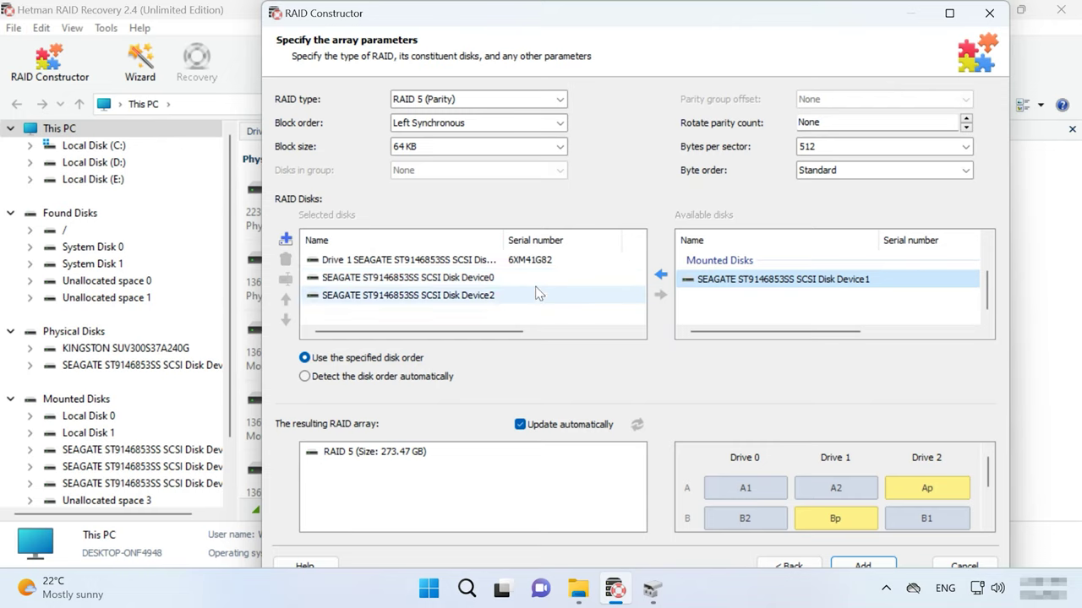
Add and remove an Empty placeholder disk, then view and cancel Drive 1's offset and size options
left_click(286, 240)
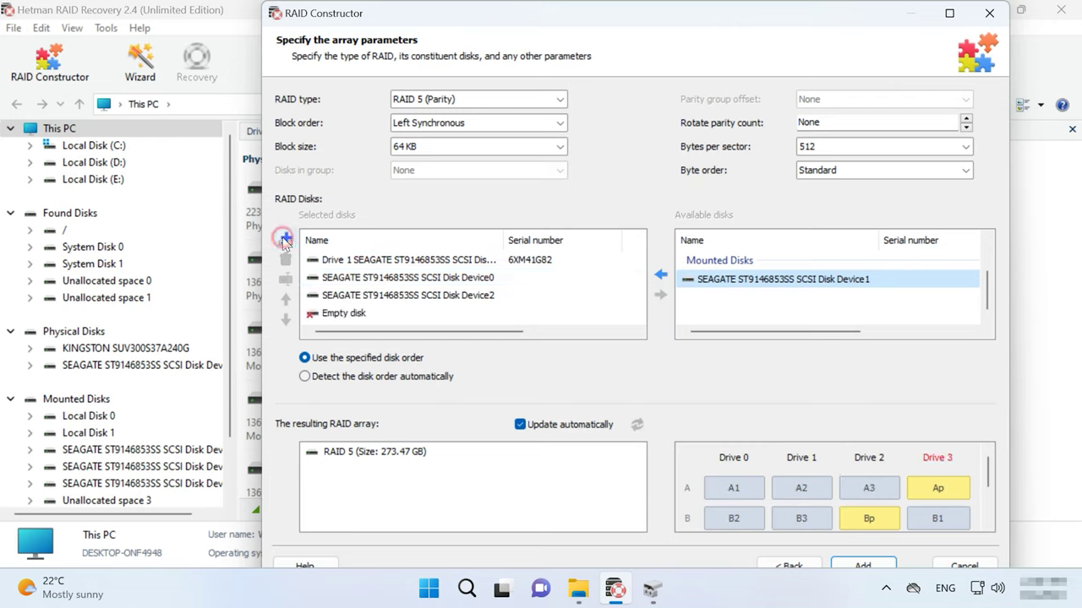
left_click(345, 312)
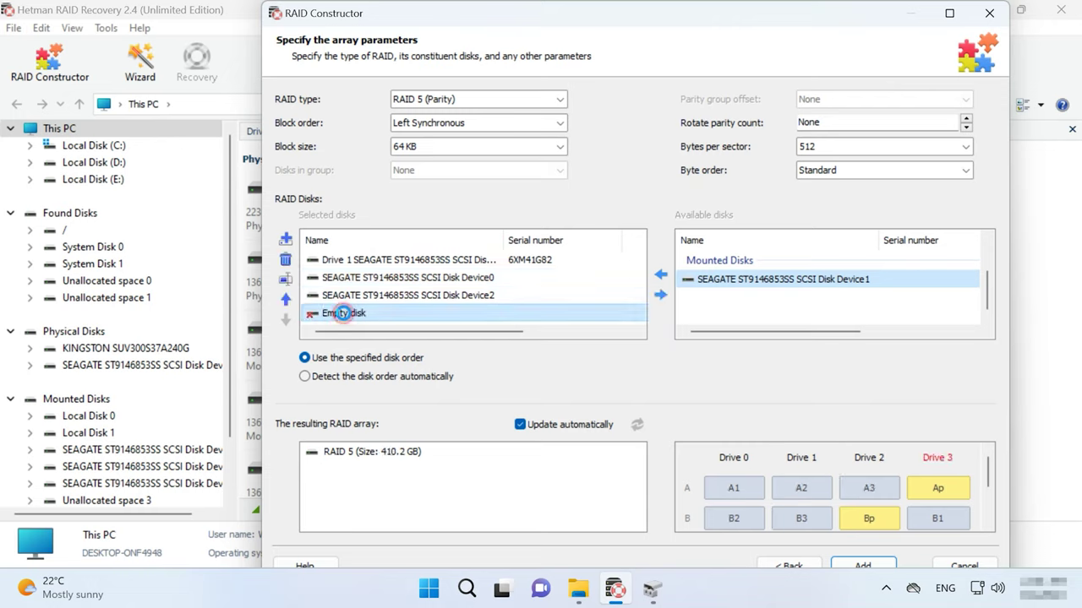
left_click(287, 259)
left_click(356, 263)
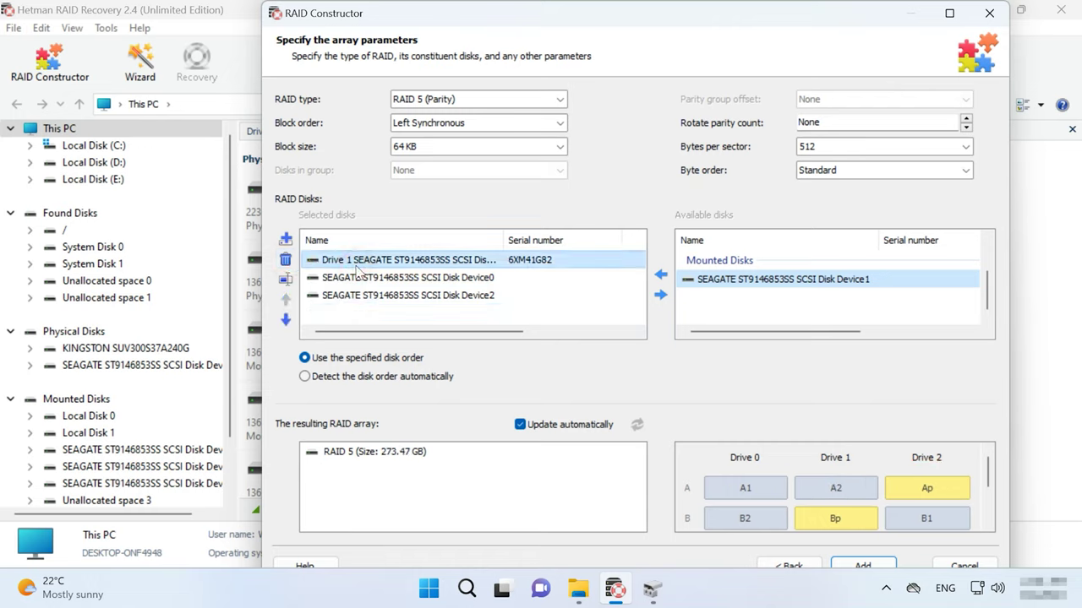
left_click(286, 279)
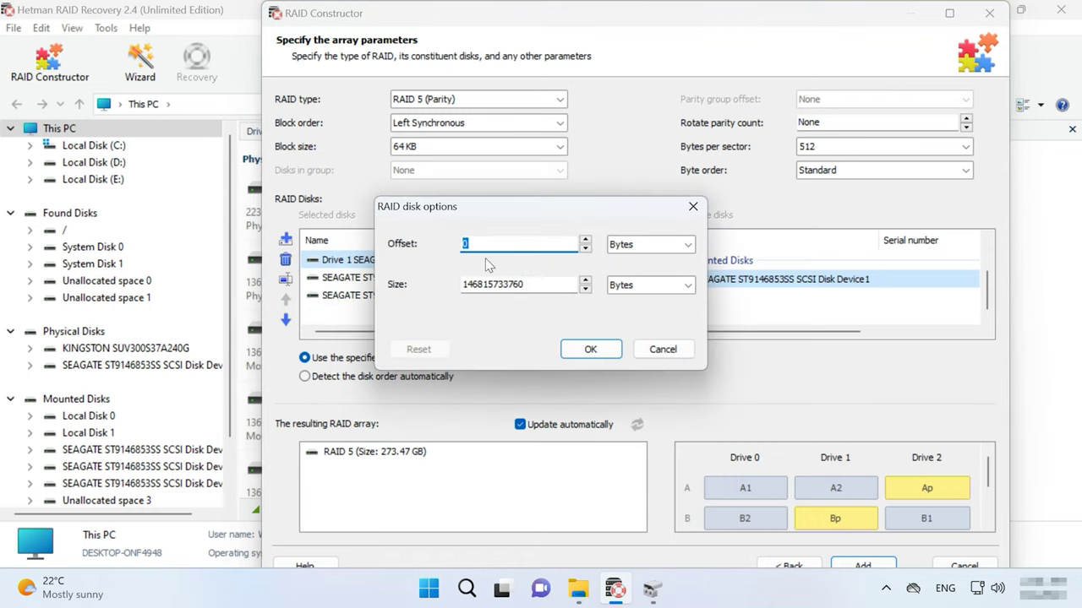
left_click(663, 351)
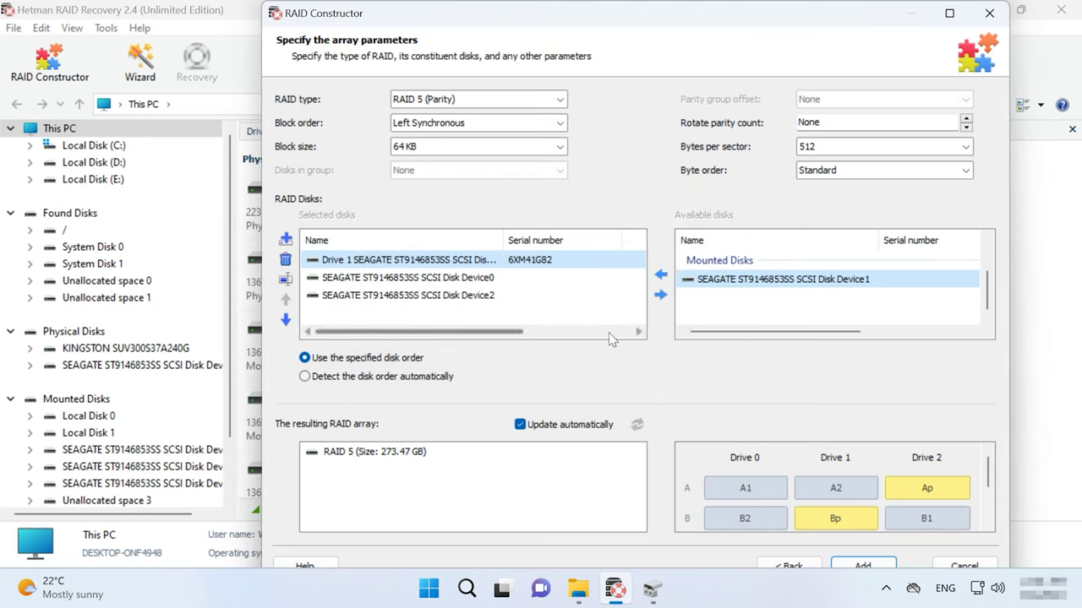
Reorder the array's disks to Device2, Device0, Drive 1
left_click(388, 295)
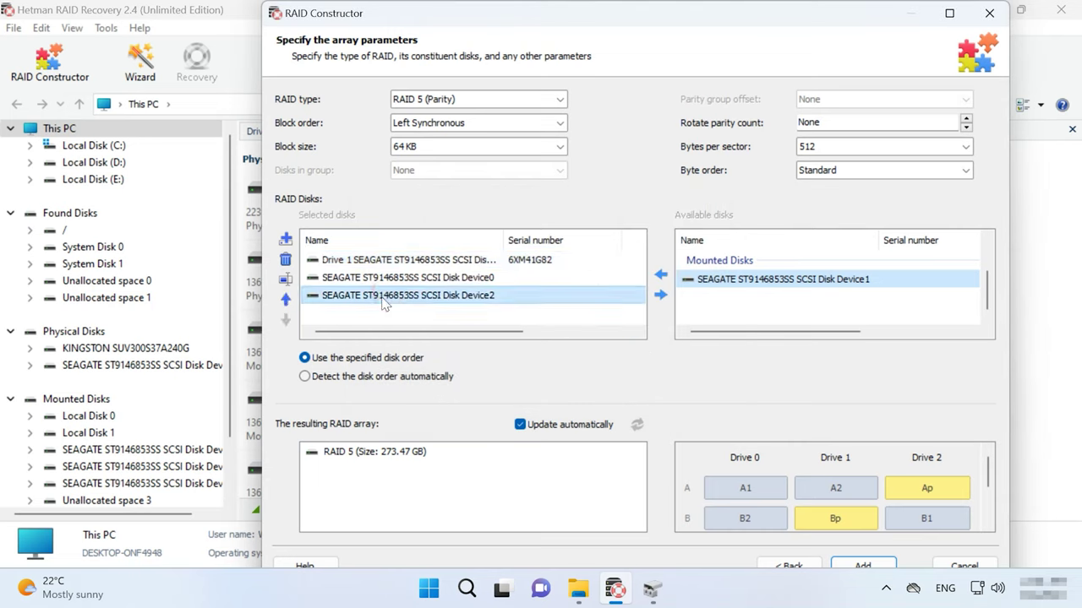
left_click(285, 297)
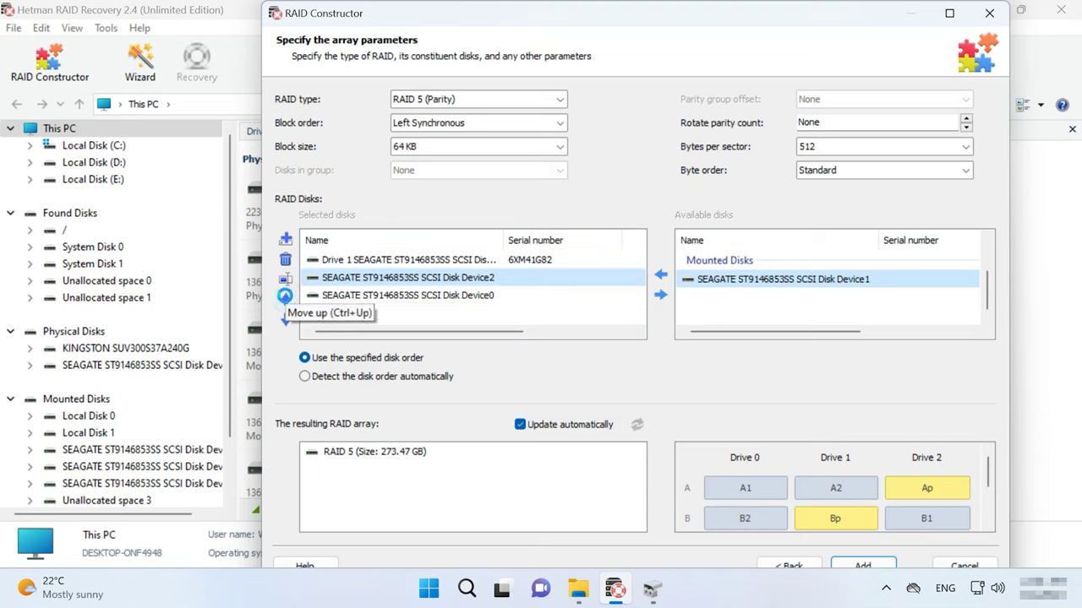
left_click(285, 297)
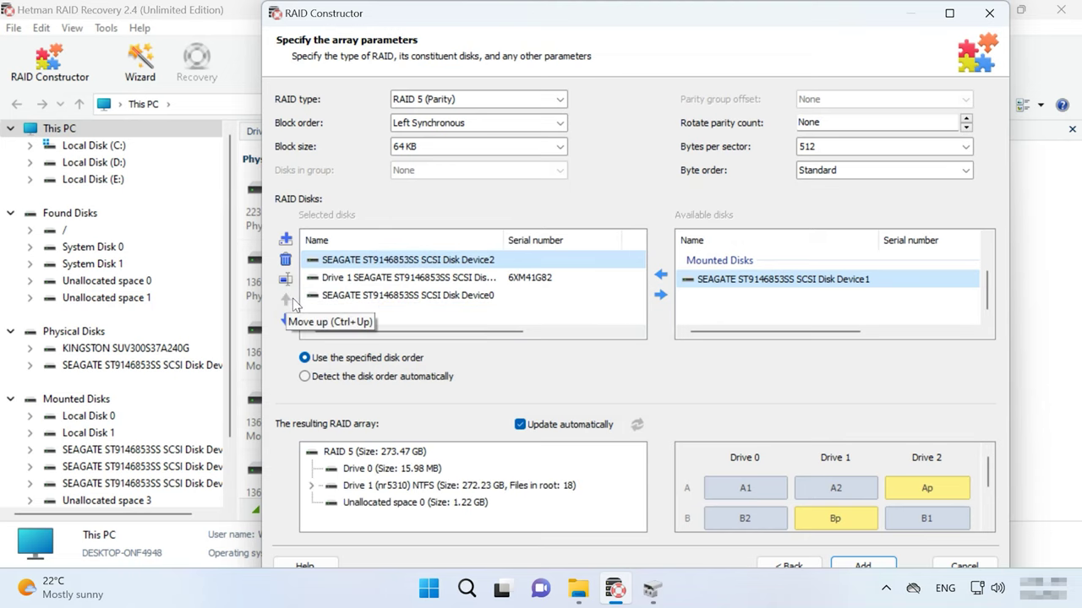
left_click(365, 298)
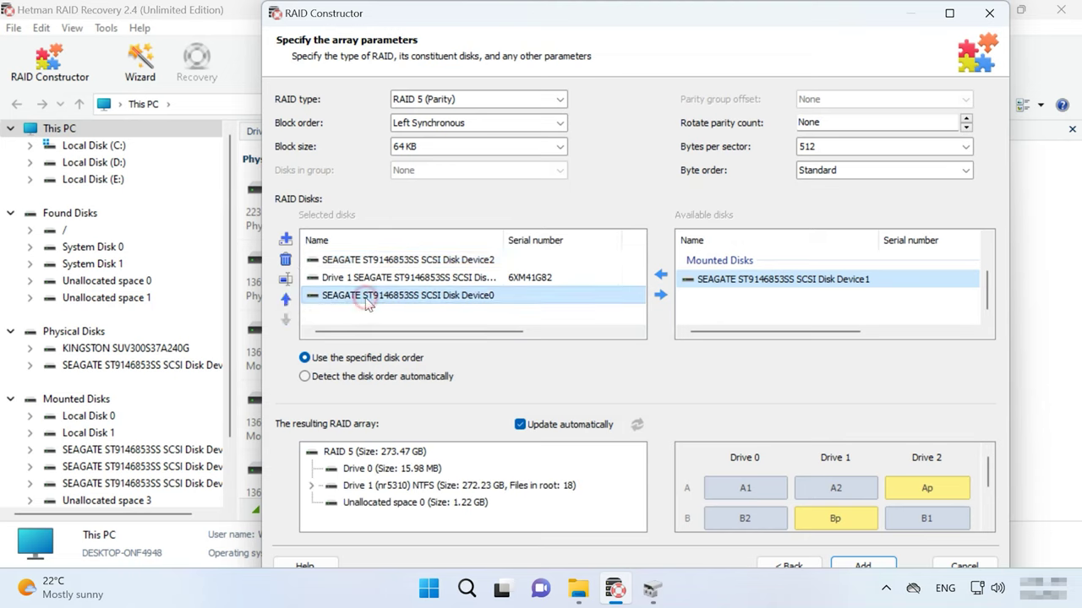
left_click(286, 299)
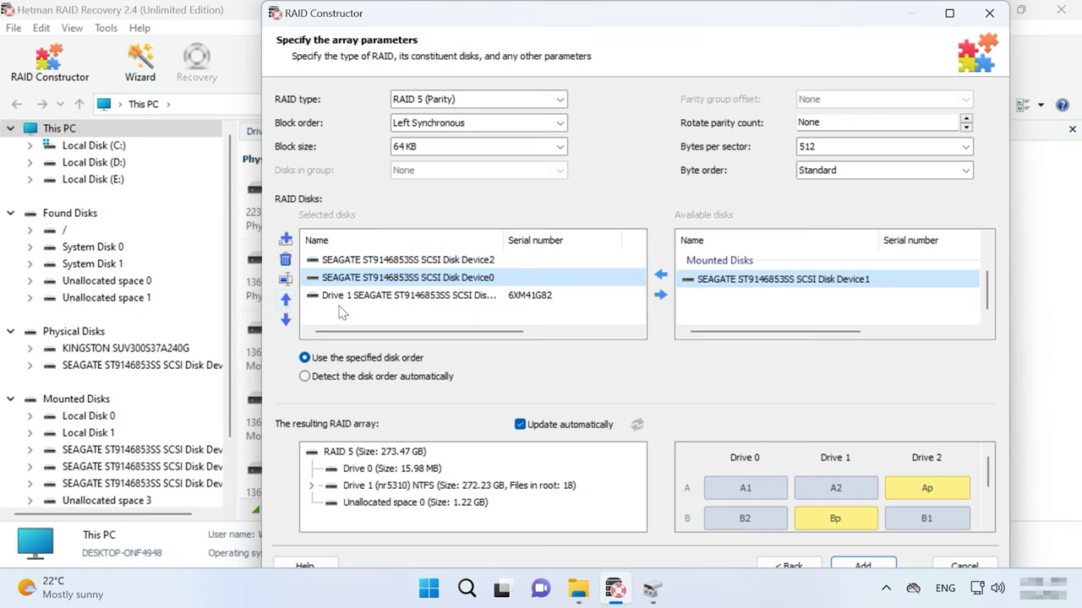
Check Drive 1's folders in the preview tree, then add the array as RAID Array 0
left_click(312, 486)
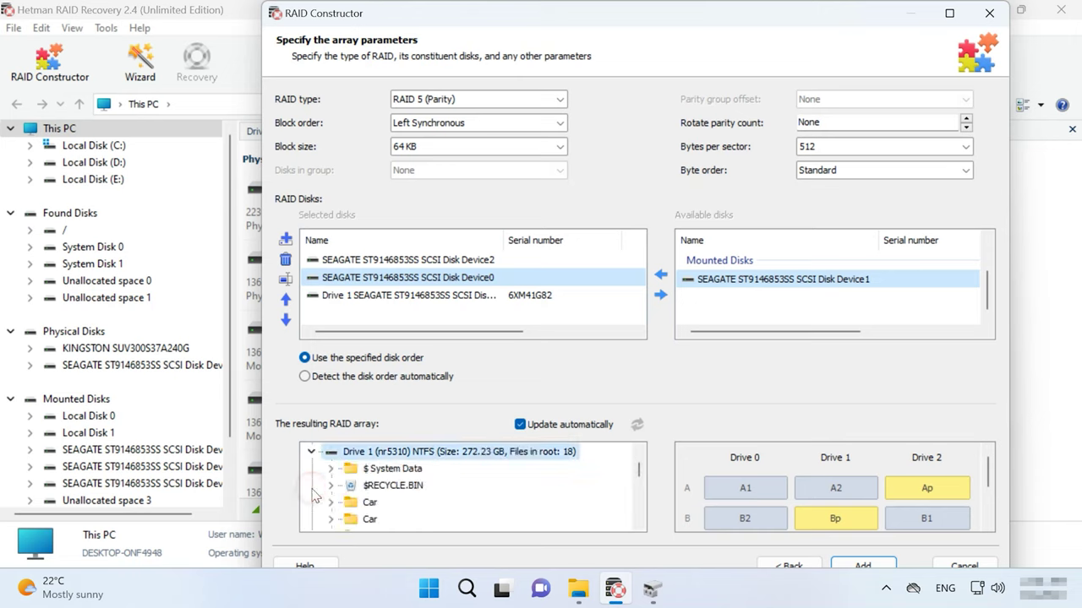
scroll(415, 505, "down", 2)
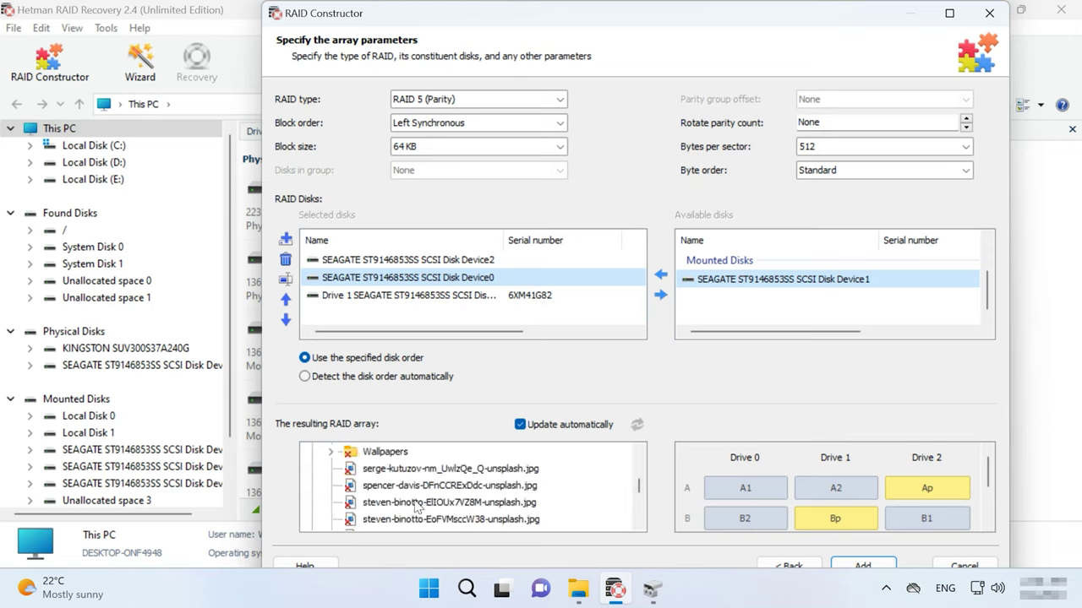
scroll(415, 505, "up", 1)
scroll(439, 504, "down", 4)
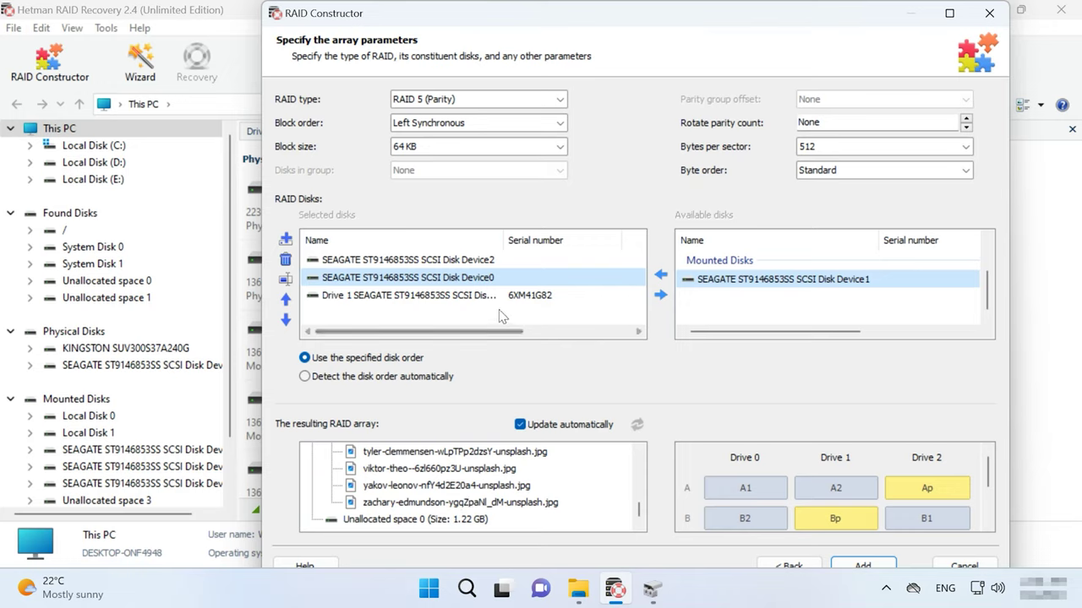
left_click(879, 565)
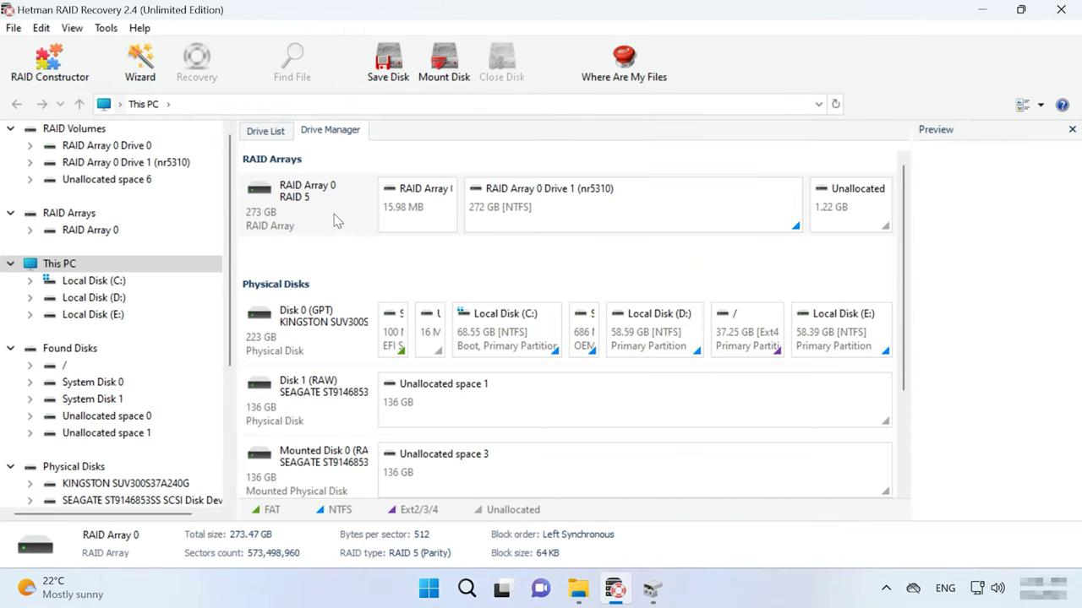
Fast-scan the Drive 1 (nr5310) volume of RAID Array 0, revealing 17 folders and 406 files
left_click(336, 220)
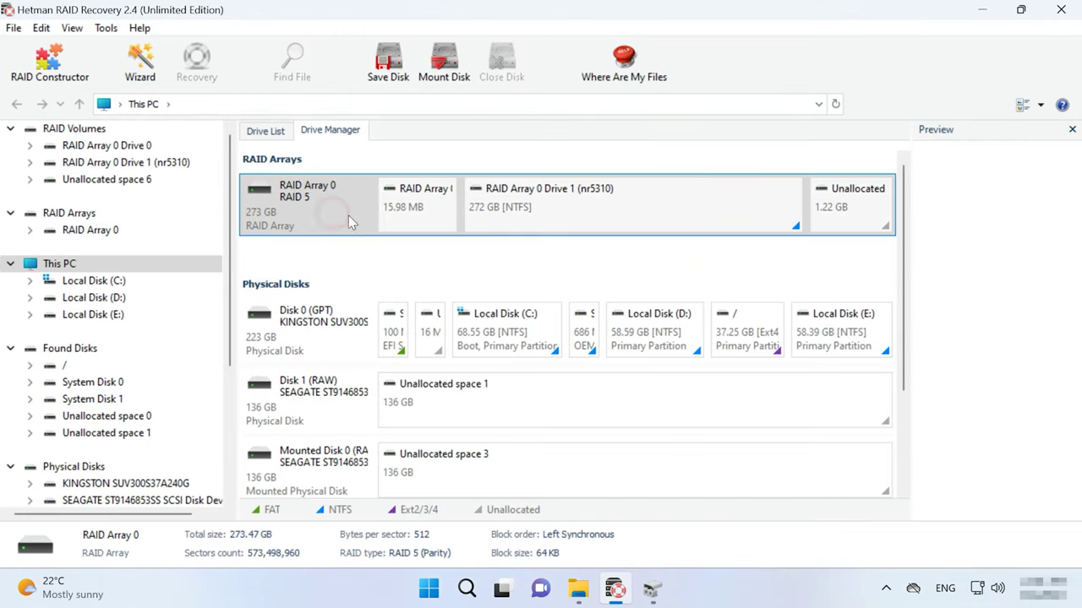
double_click(613, 220)
right_click(613, 219)
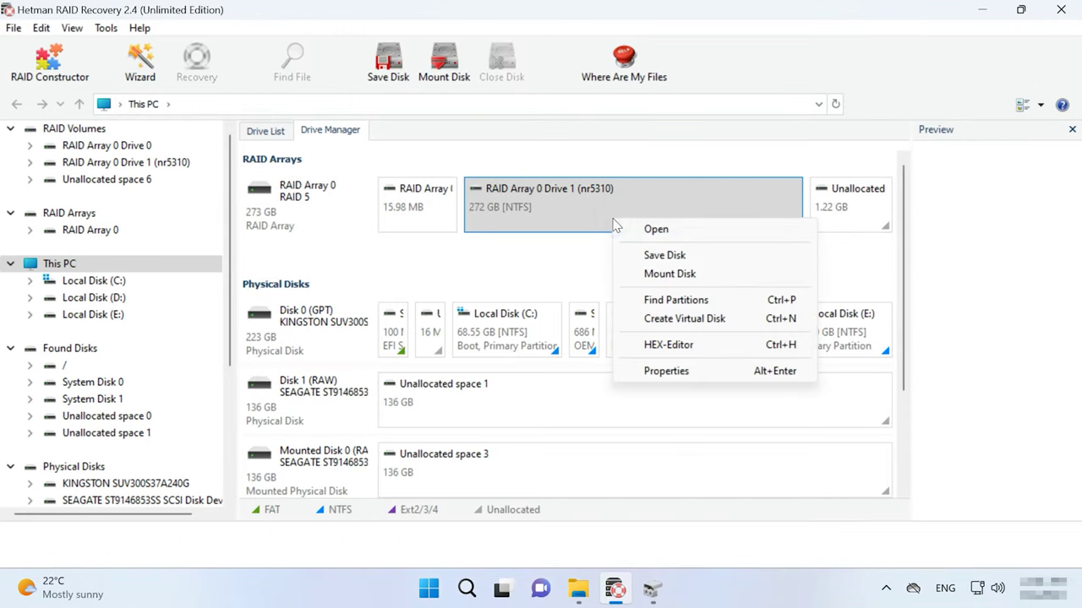
left_click(656, 229)
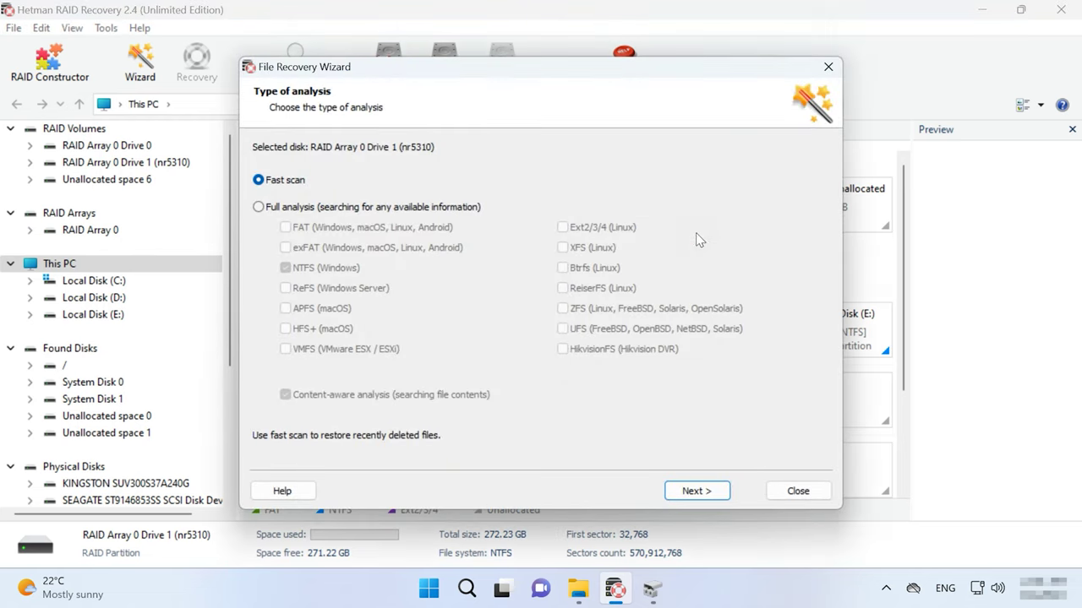
left_click(695, 490)
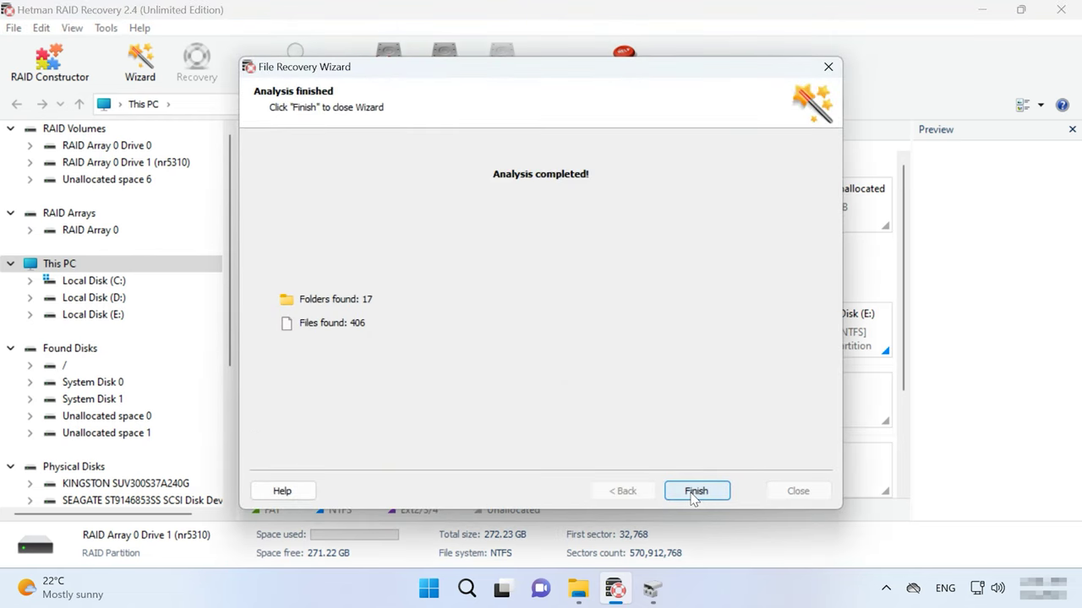
left_click(695, 491)
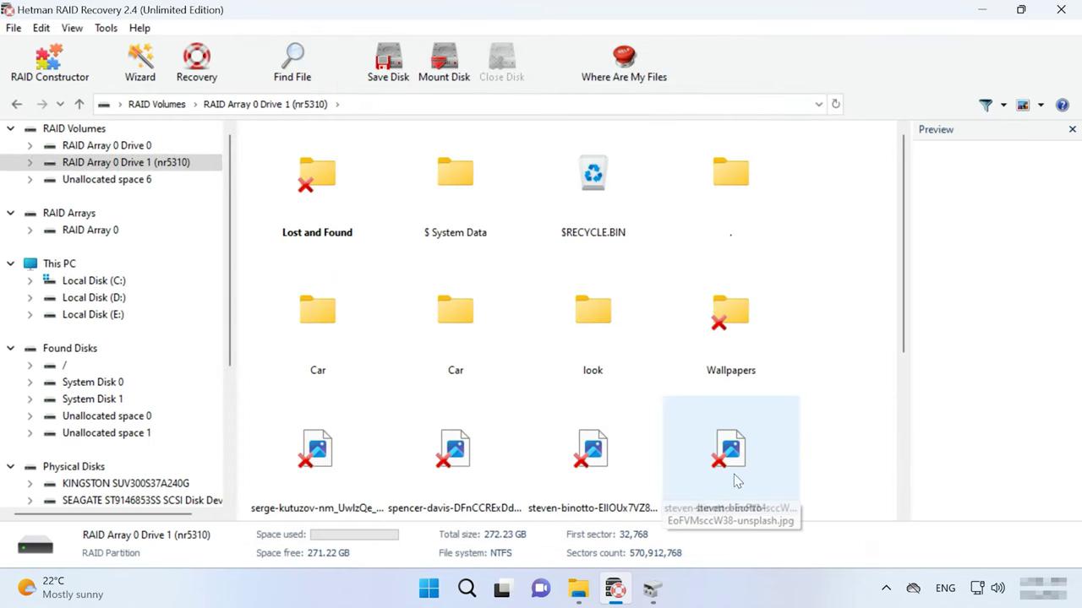